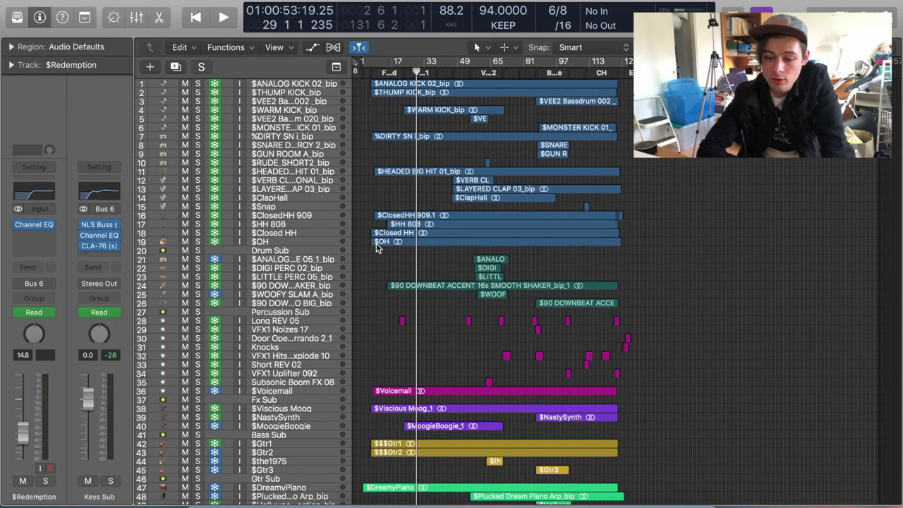
Step: Enlarge the track lanes and timeline, and solo the guitar tracks $Gtr1, $Gtr2, $the1975 and $Gtr3
scroll(516, 307, "down", 10)
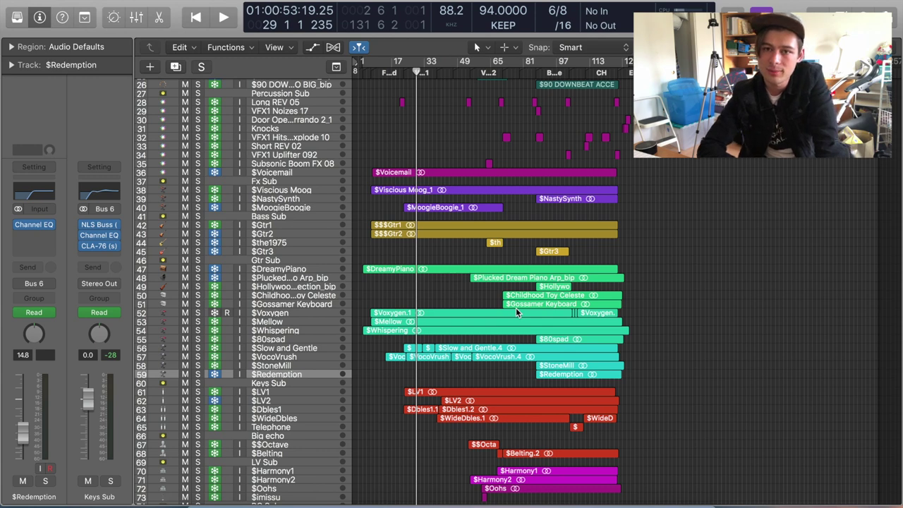
key("super+Down")
key("super+Down")
key("super+Down")
key("super+Down")
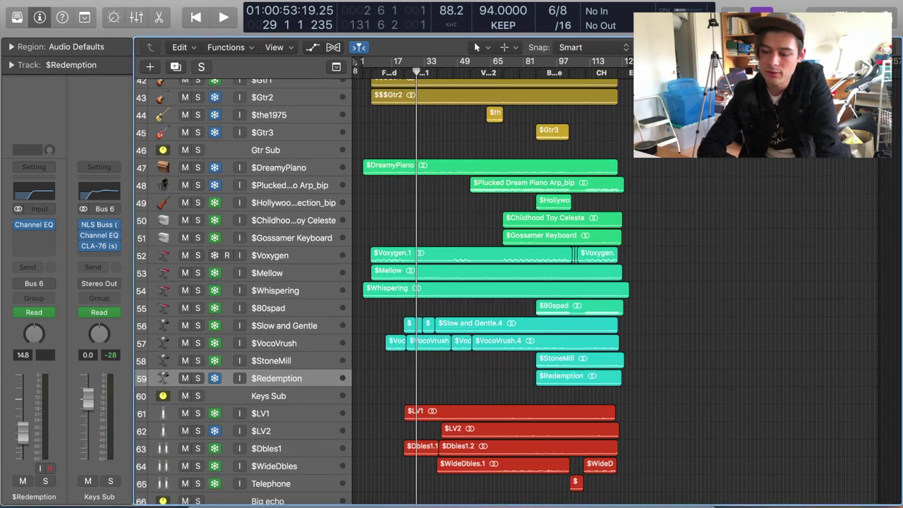
scroll(561, 327, "up", 15)
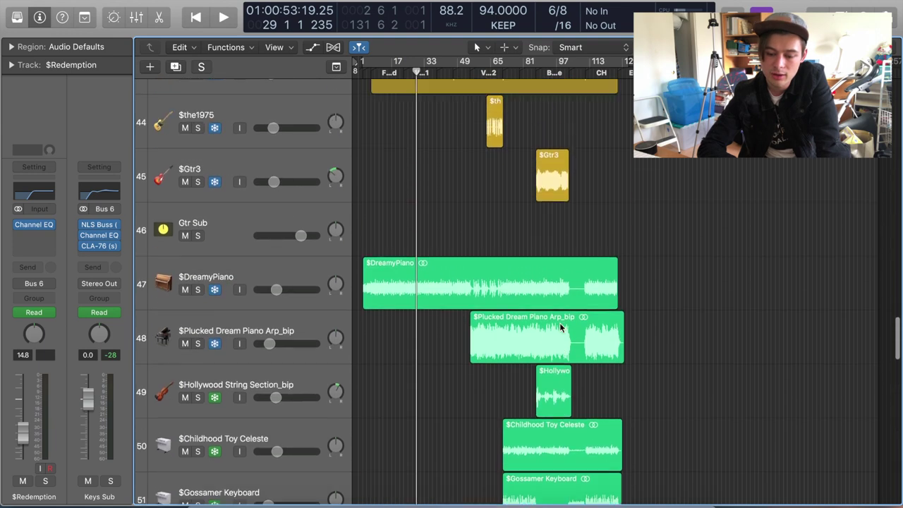
key("super+Right")
key("super+Right")
key("super+Right")
scroll(561, 322, "left", 3)
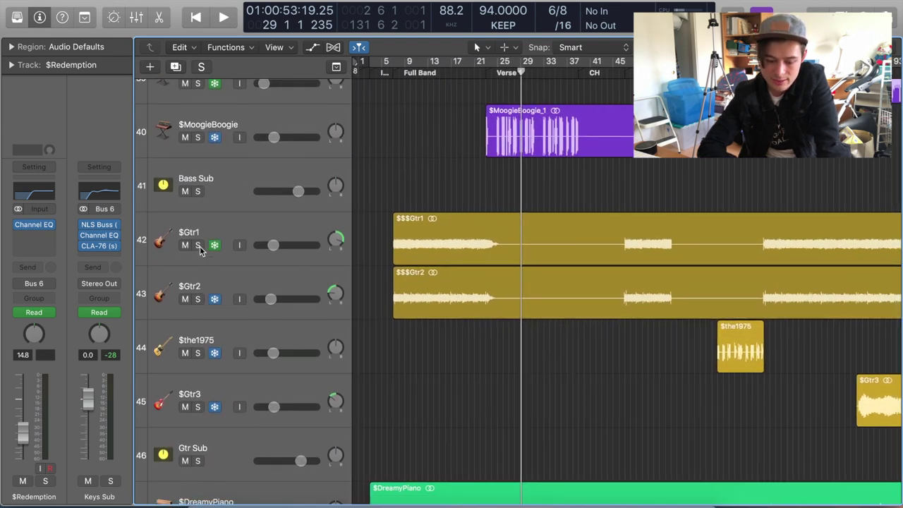
left_click_drag(200, 247, 198, 392)
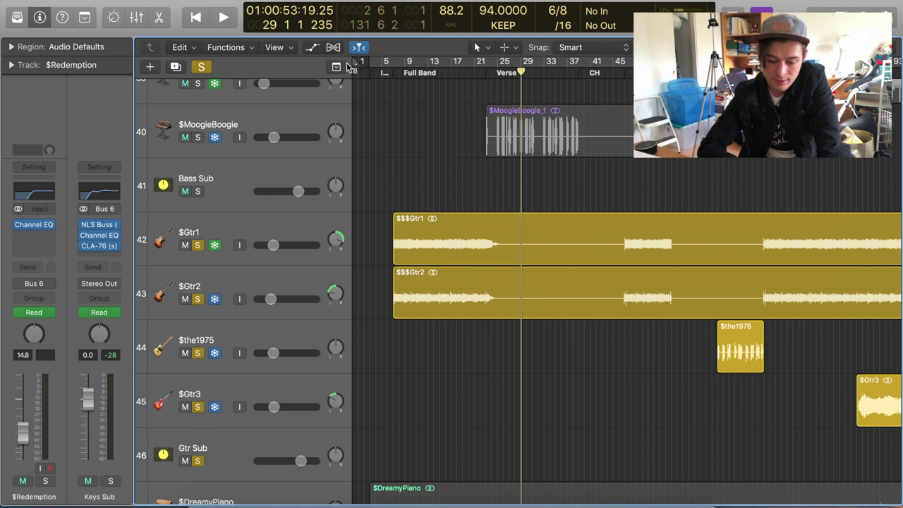
Step: Play the soloed guitars from bar 7 in the Full Band section, and stop after a few bars
left_click(393, 73)
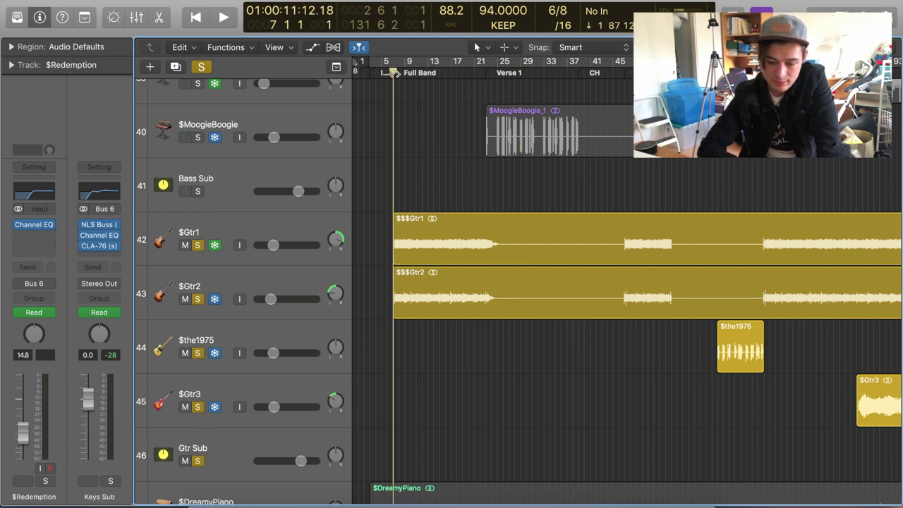
key("space")
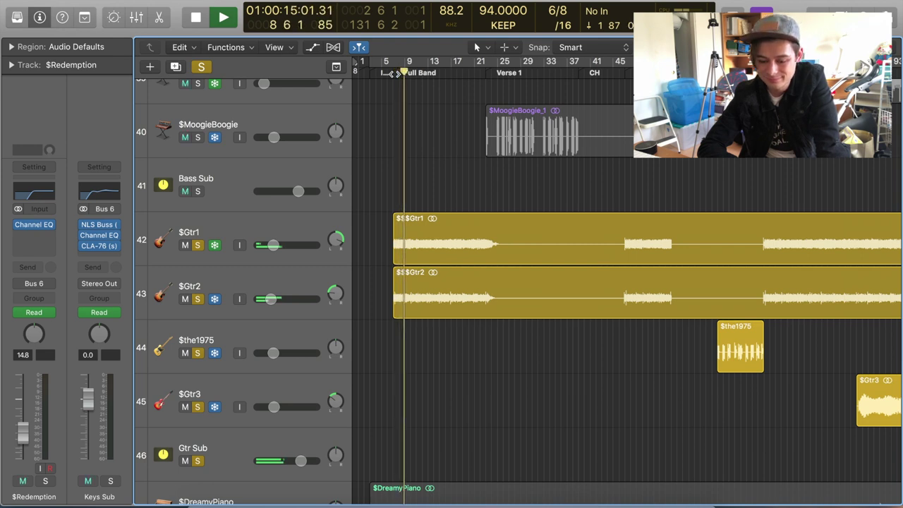
key("super+Right")
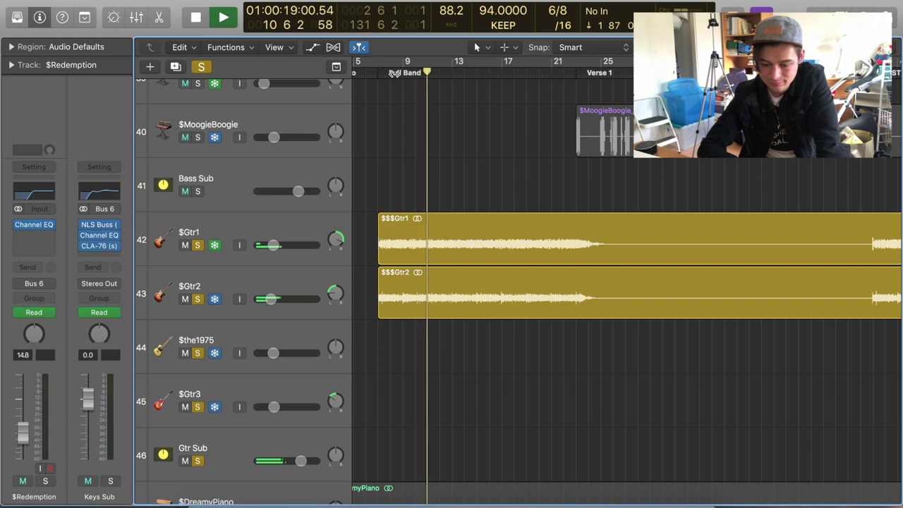
key("space")
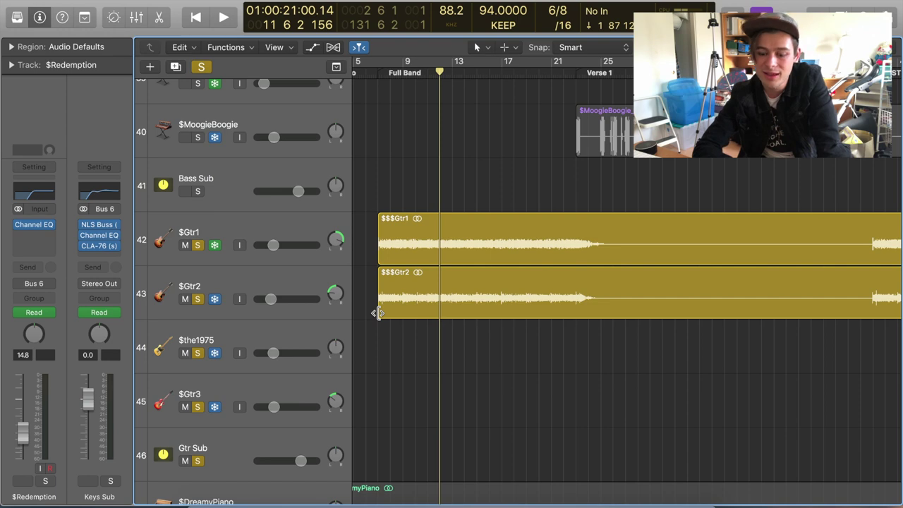
Step: Play the $the1975 guitar part in Verse 2 from just before its region, and stop partway through it
scroll(500, 428, "right", 15)
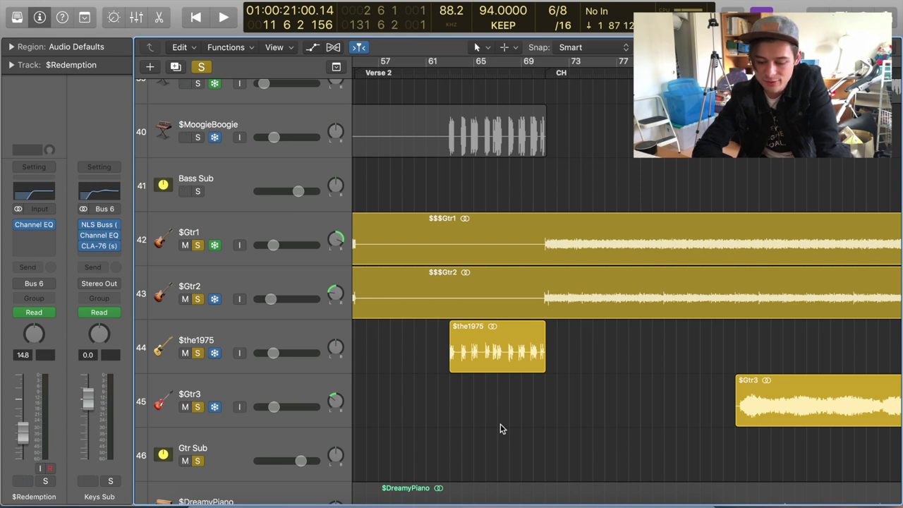
key("super+Right")
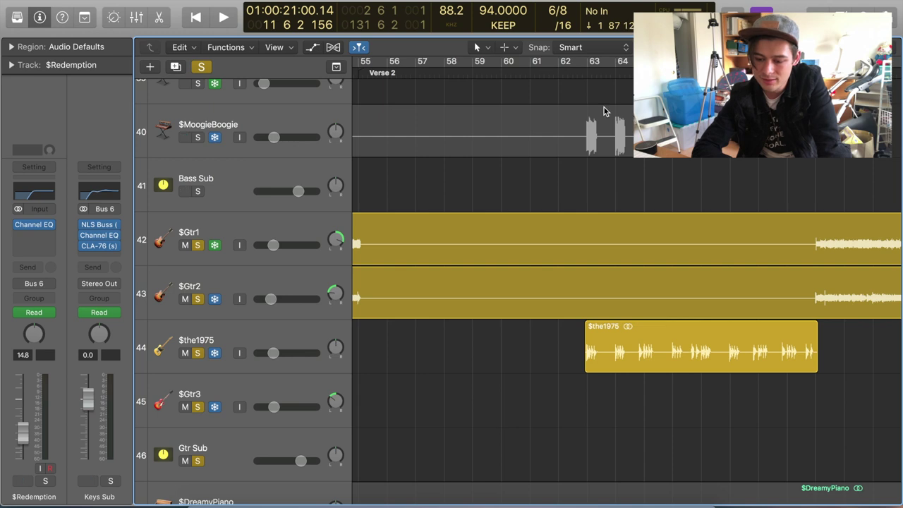
double_click(574, 74)
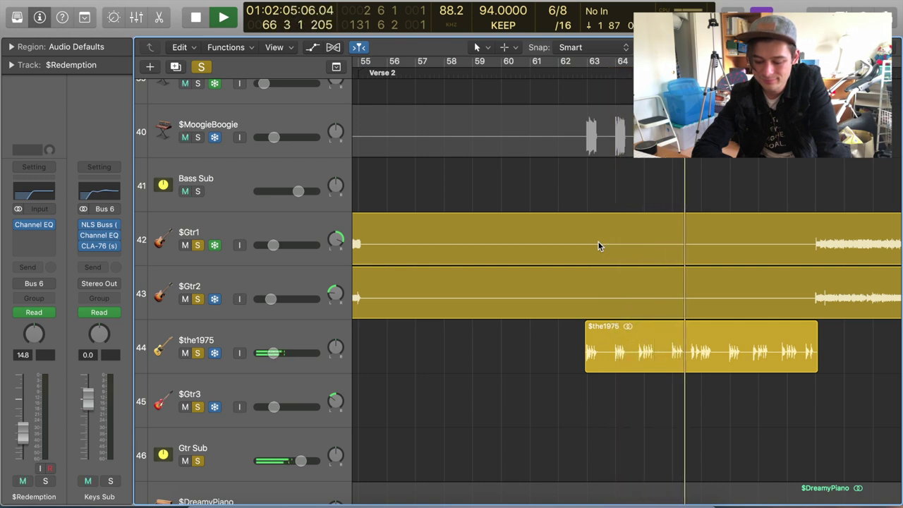
key("space")
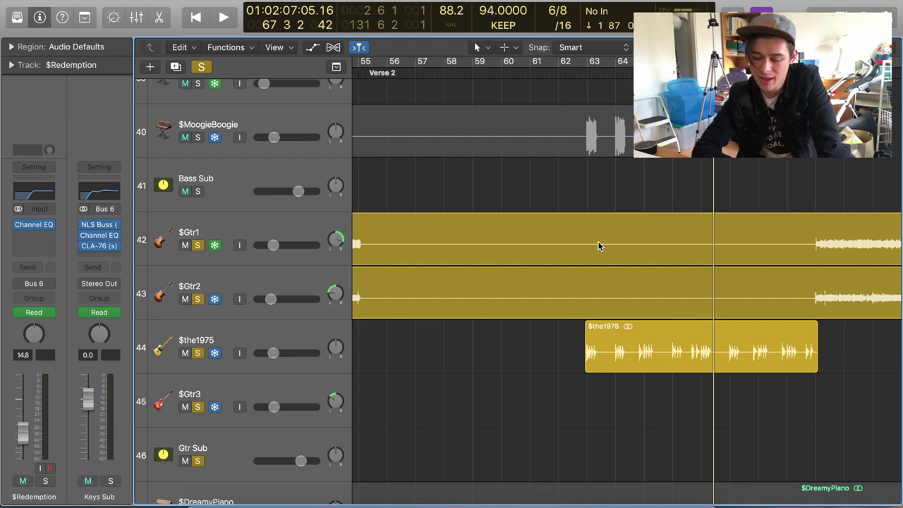
Step: Place the playhead at bar 86 before the Bridge and unsolo $Gtr1, $Gtr2 and $the1975
key("super+Left")
key("super+Left")
key("super+Left")
key("super+Left")
key("super+Left")
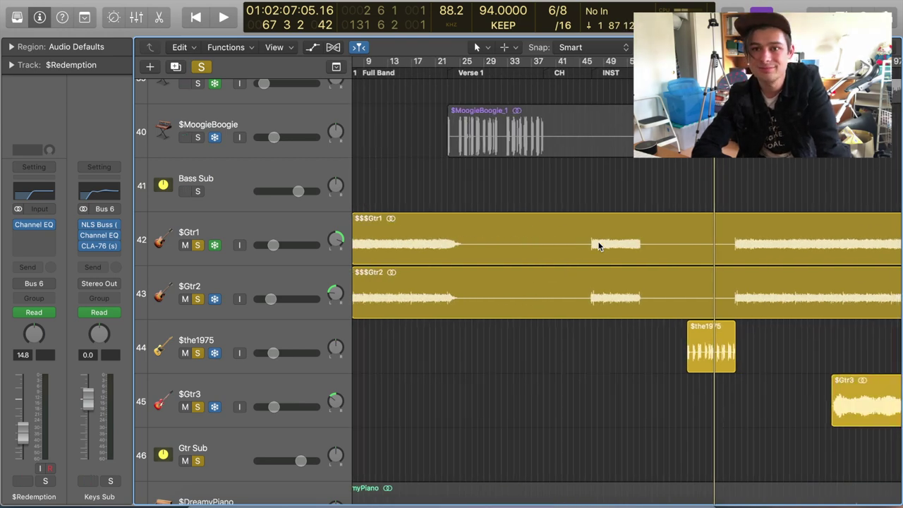
left_click(570, 72)
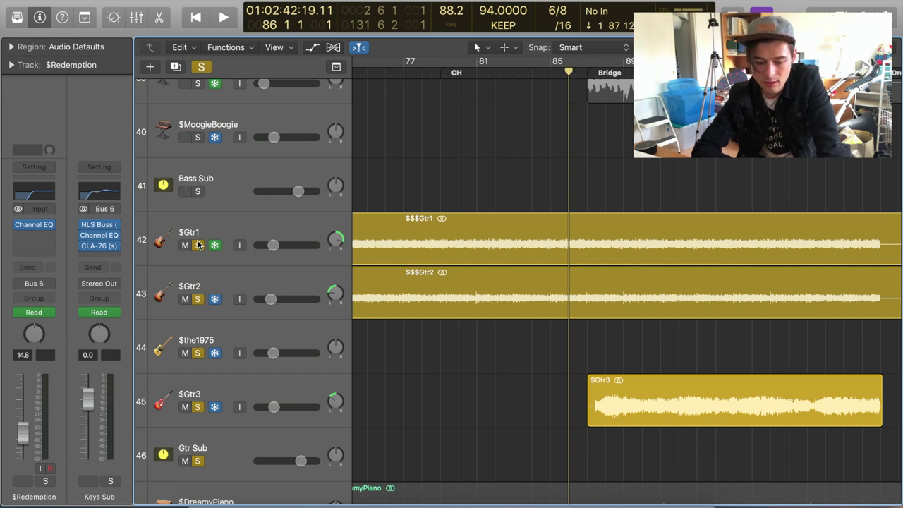
left_click(198, 407)
scroll(548, 297, "up", 2)
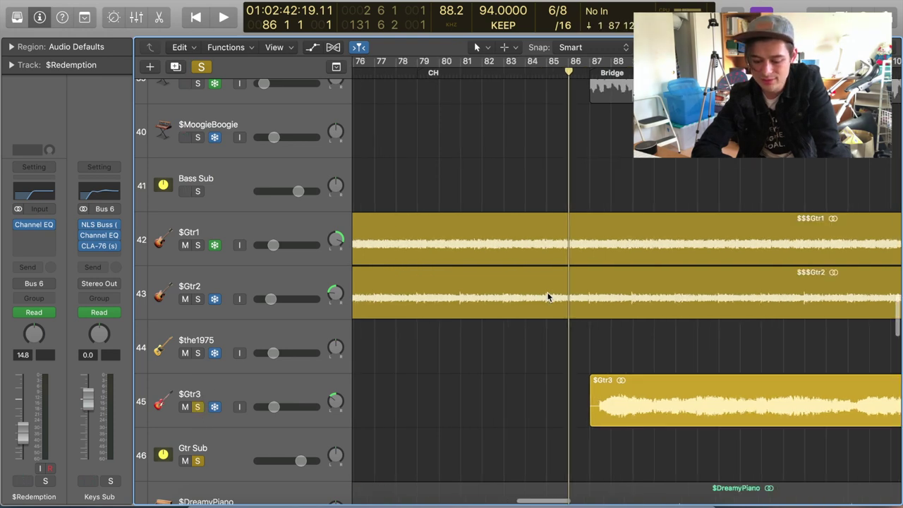
Step: Play the Bridge from the start of the $Gtr3 region, mute $Gtr2 and $Gtr1 to hear $Gtr3 alone, and stop playback
scroll(548, 297, "up", 3)
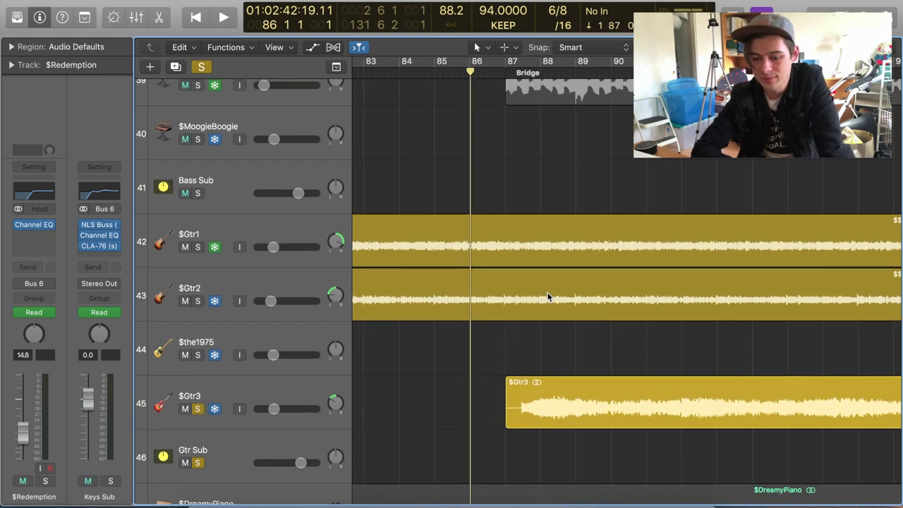
left_click(502, 73)
key("space")
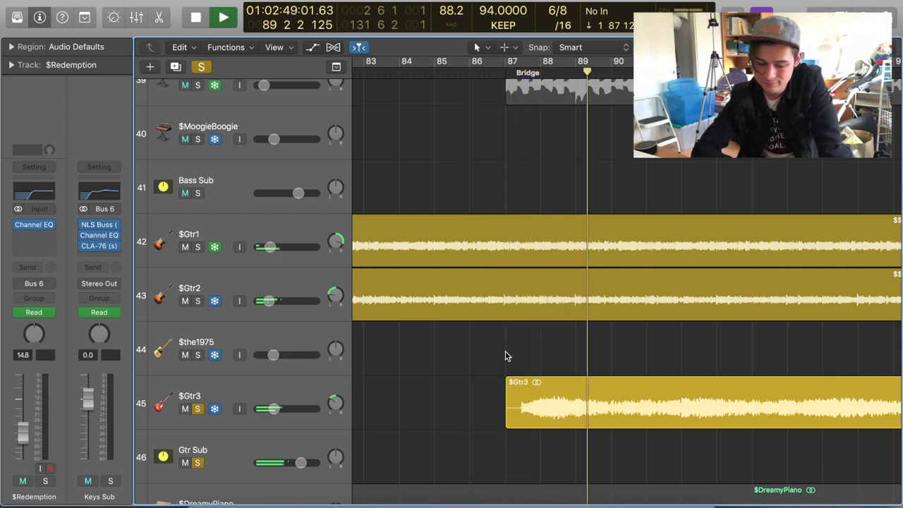
left_click(184, 301)
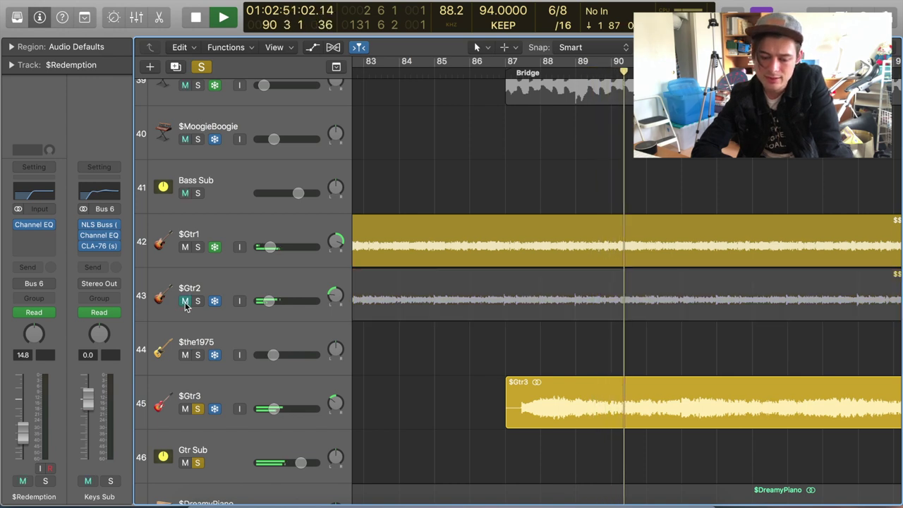
left_click(185, 247)
scroll(564, 290, "right", 5)
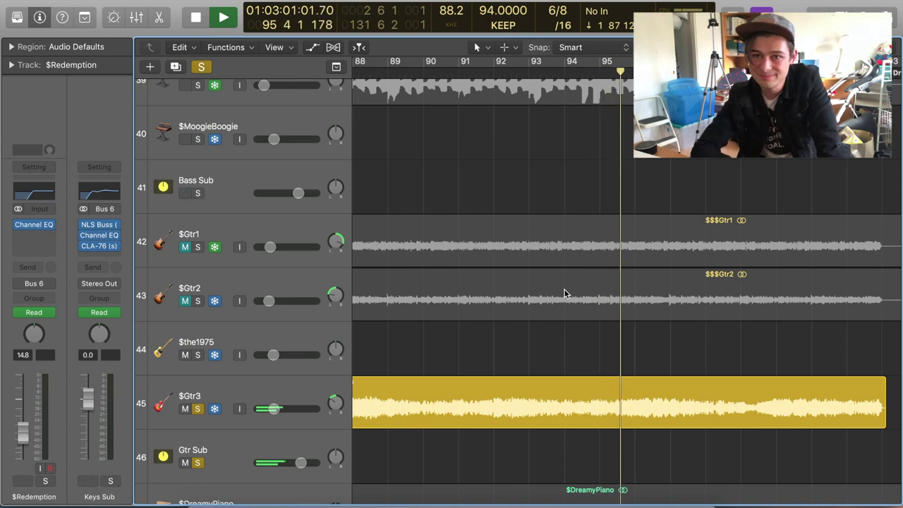
key("space")
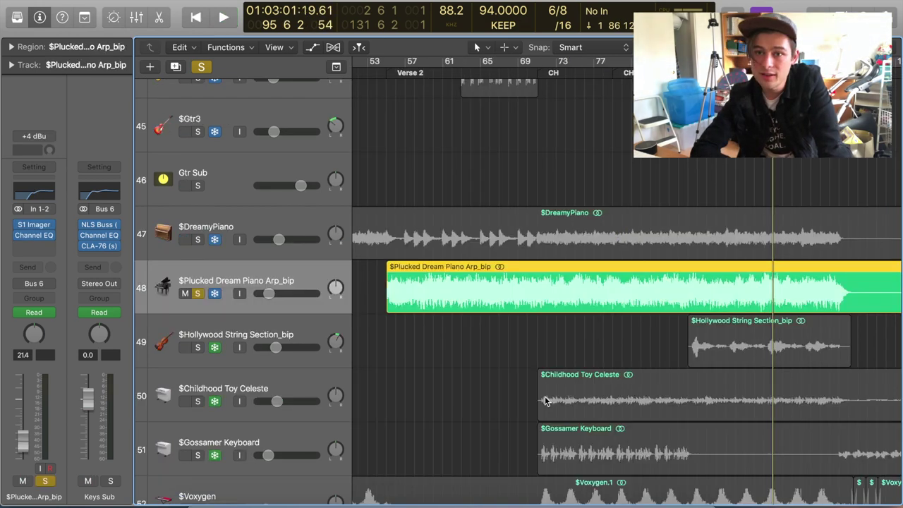
Step: Play the soloed $Plucked Dream Piano Arp_bip track from the start of its region in Verse 2
scroll(545, 400, "left", 3)
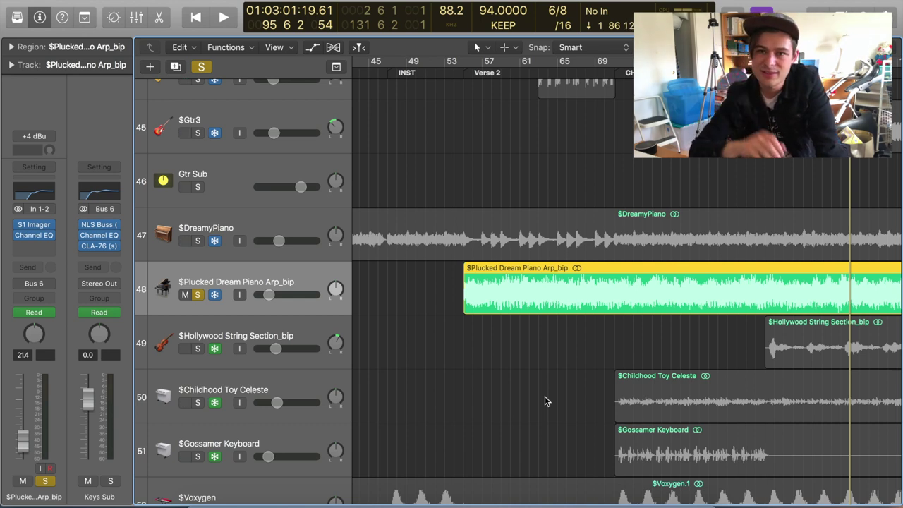
left_click(463, 65)
key("space")
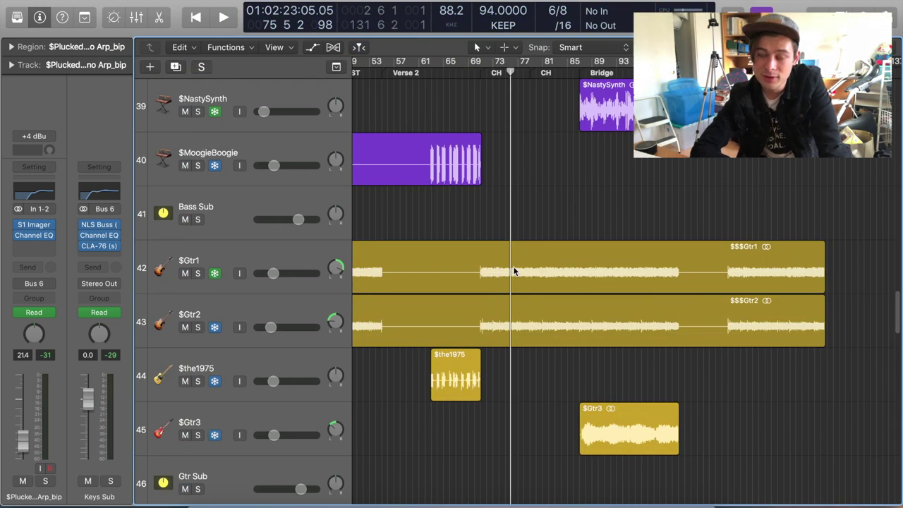
Step: Solo the $Childhood Toy Celeste and $Gossamer Keyboard tracks
scroll(514, 270, "down", 8)
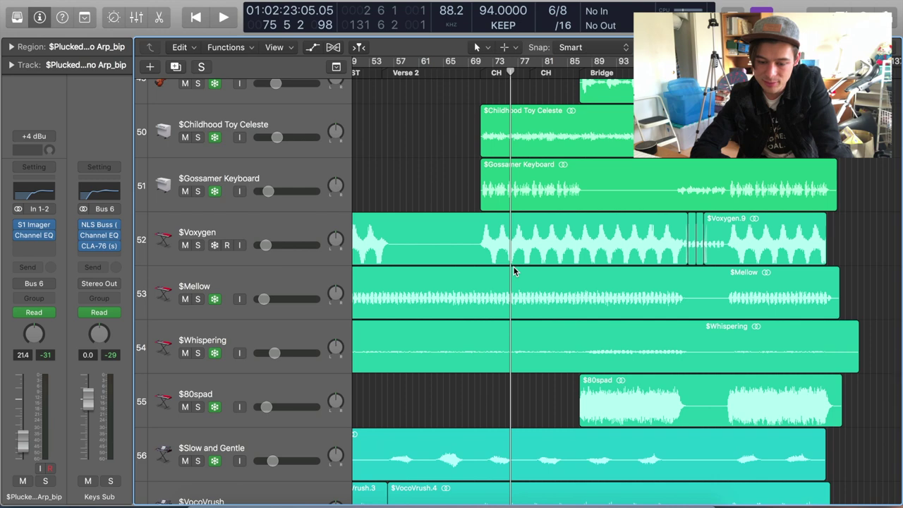
scroll(513, 266, "up", 5)
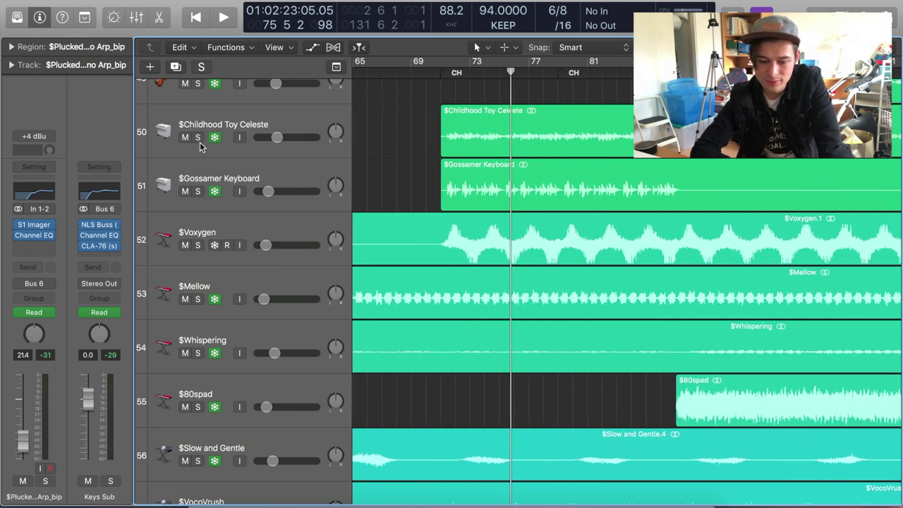
left_click(218, 127)
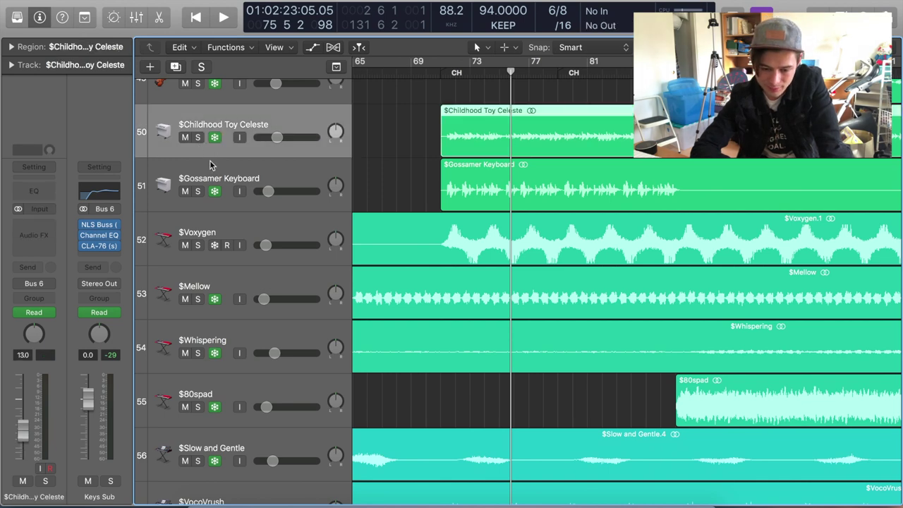
left_click(199, 138)
left_click(197, 191)
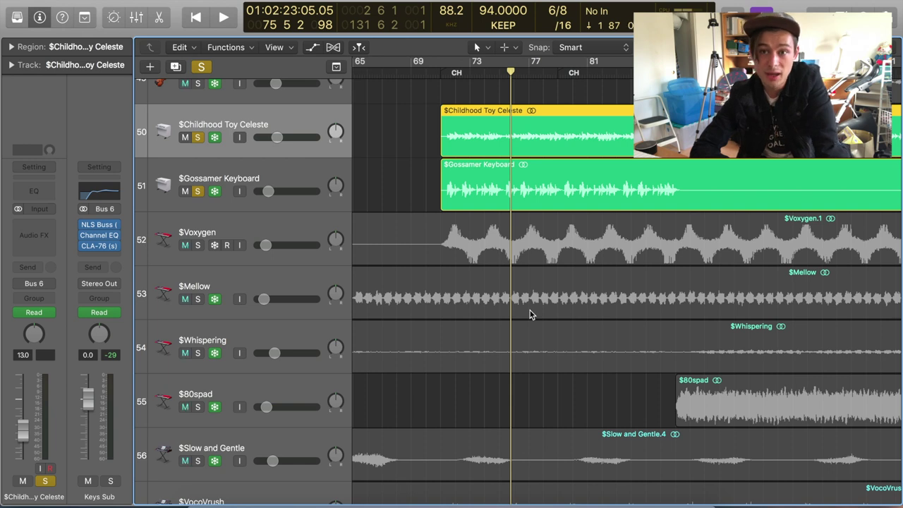
Step: Play the soloed celeste and keyboard in the chorus, and unsolo $Plucked Dream Piano Arp_bip during playback
key("shift+space")
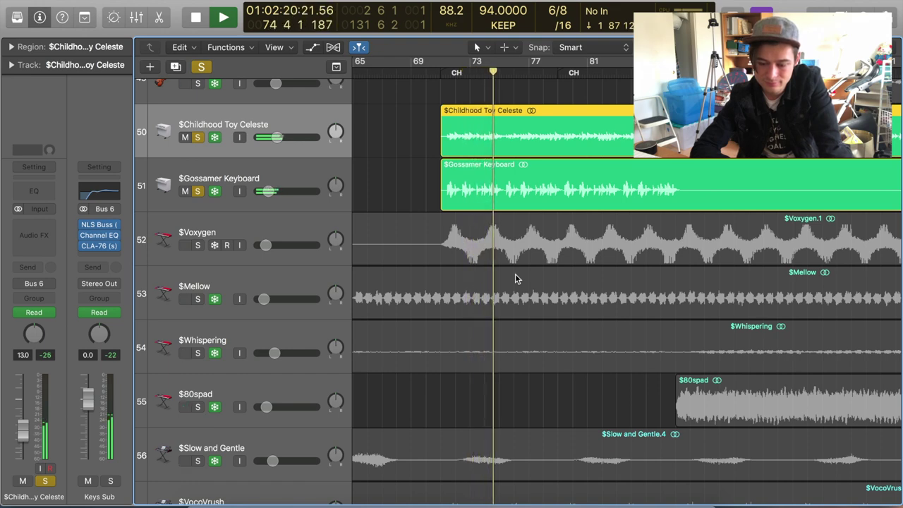
scroll(516, 275, "up", 5)
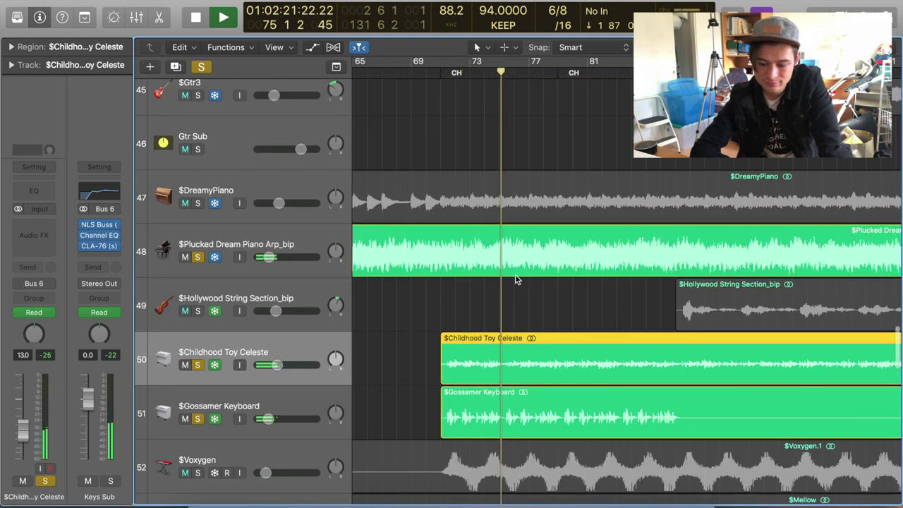
left_click(199, 258)
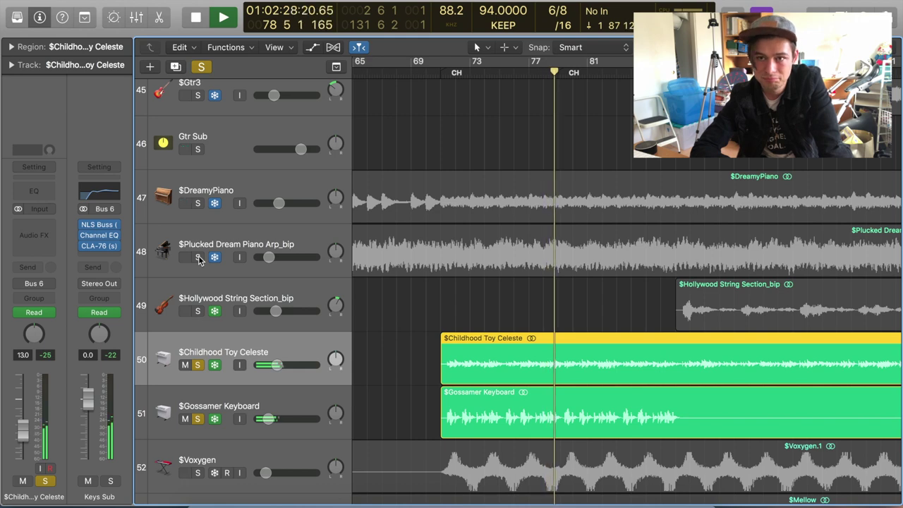
Step: Solo all the keys tracks from $DreamyPiano through $Redemption, together with the Keys Sub track
scroll(590, 273, "down", 5)
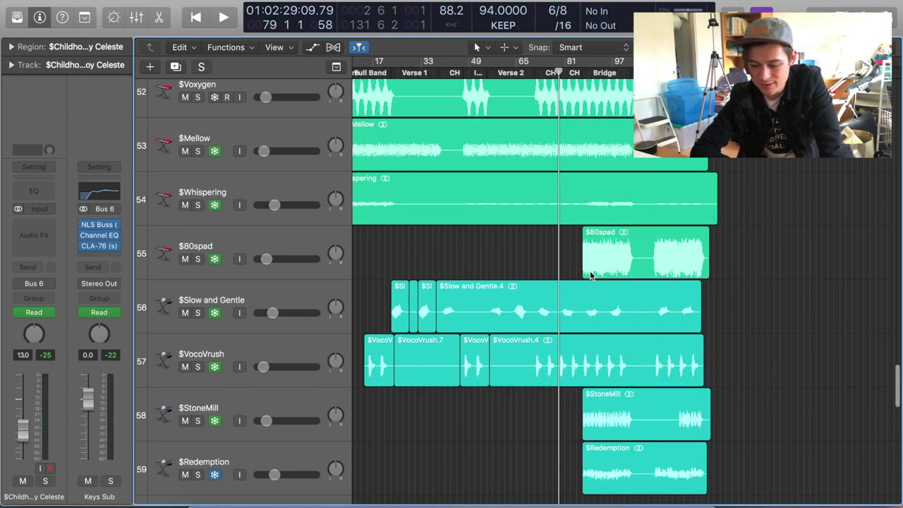
scroll(590, 271, "down", 4)
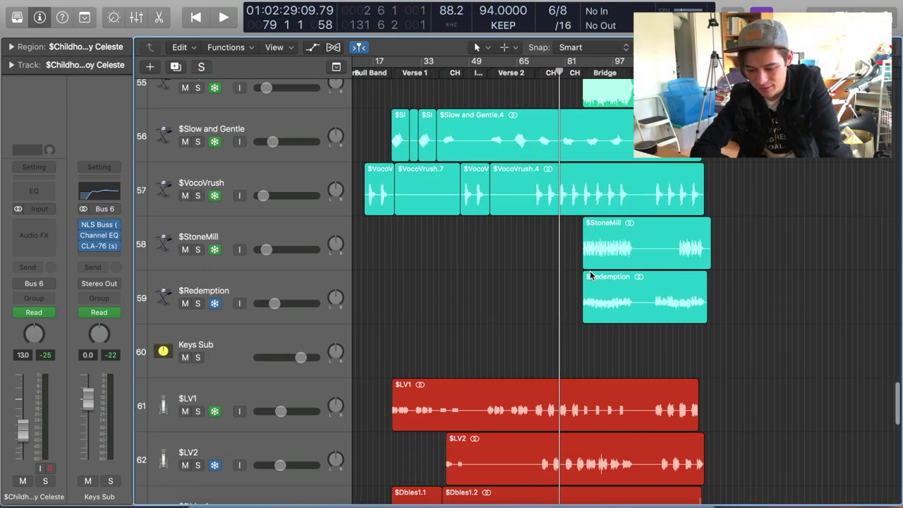
scroll(590, 271, "up", 15)
scroll(590, 274, "down", 3)
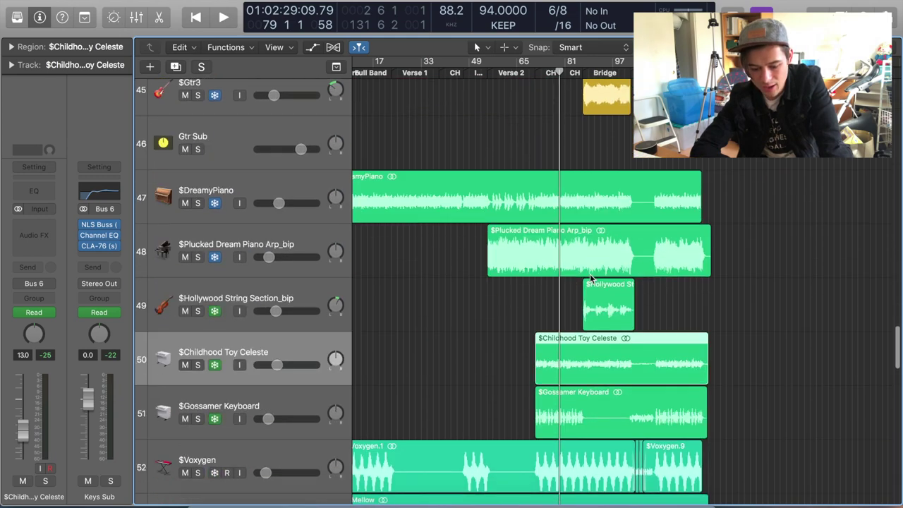
scroll(590, 274, "down", 5)
scroll(587, 297, "up", 4)
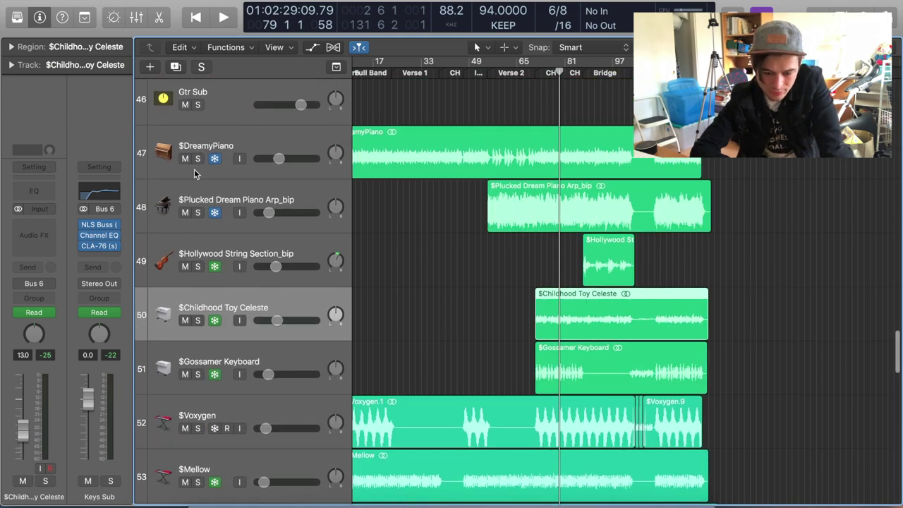
left_click_drag(198, 163, 198, 475)
scroll(197, 474, "down", 5)
left_click_drag(201, 283, 199, 480)
scroll(199, 473, "down", 5)
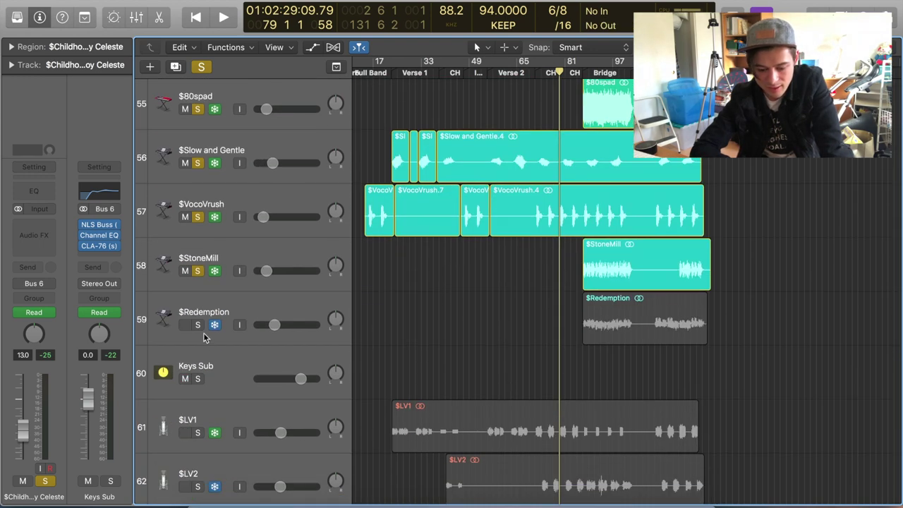
left_click_drag(200, 327, 201, 378)
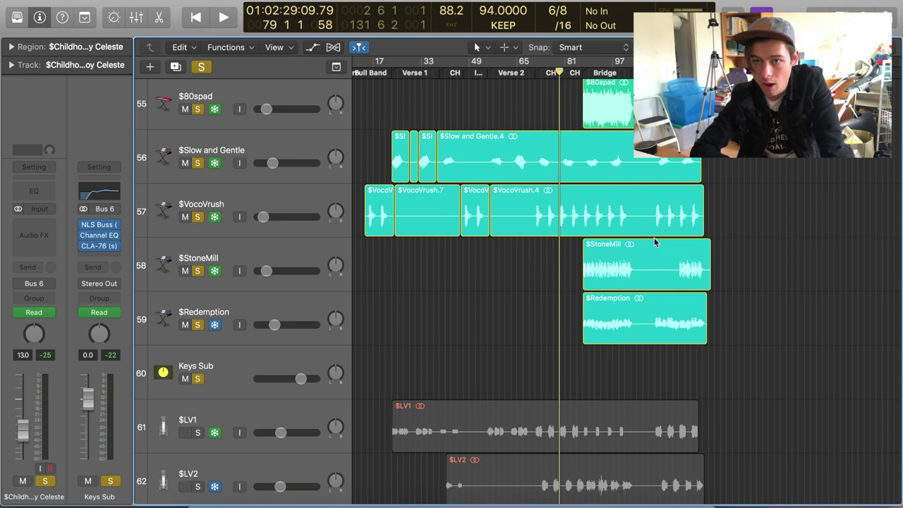
Step: Play the soloed keys tracks from just before the final chorus that follows the Drop
key("super+Right")
key("super+Right")
scroll(654, 242, "right", 5)
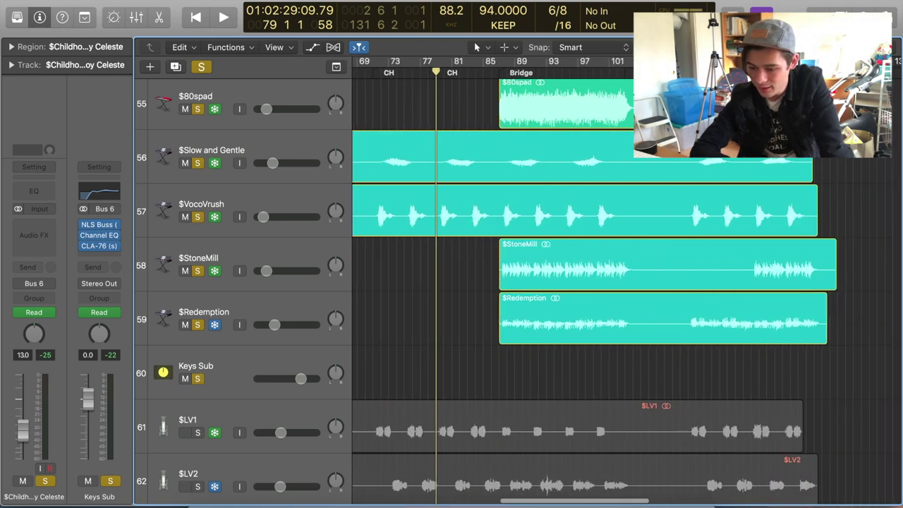
left_click(681, 61)
key("space")
key("super+Right")
key("super+Right")
key("super+Right")
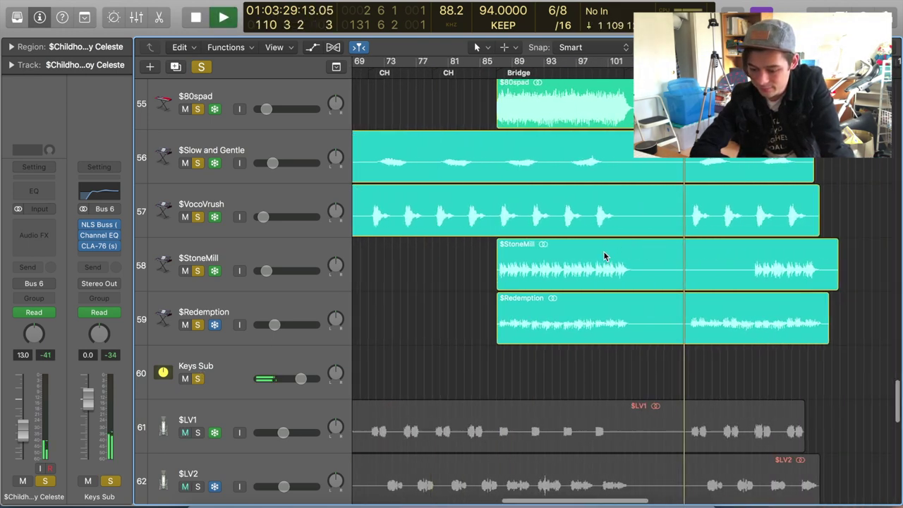
scroll(604, 256, "right", 3)
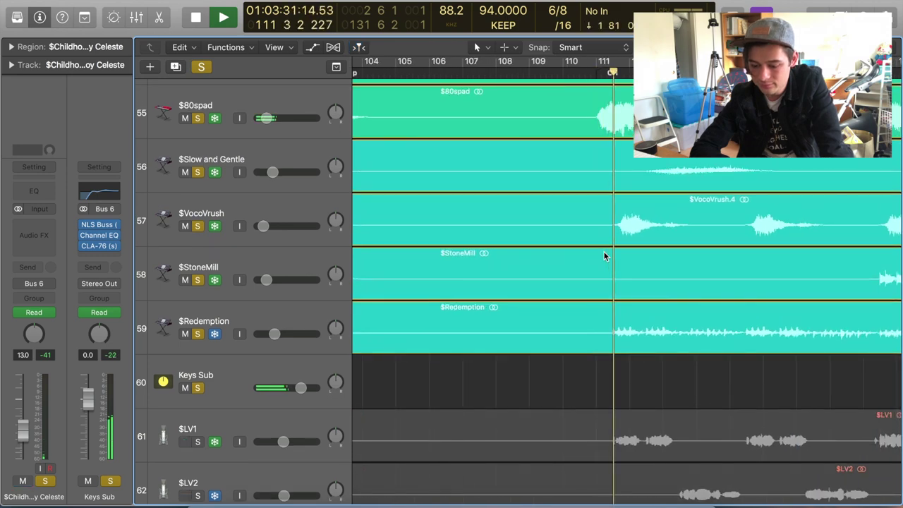
scroll(605, 257, "right", 4)
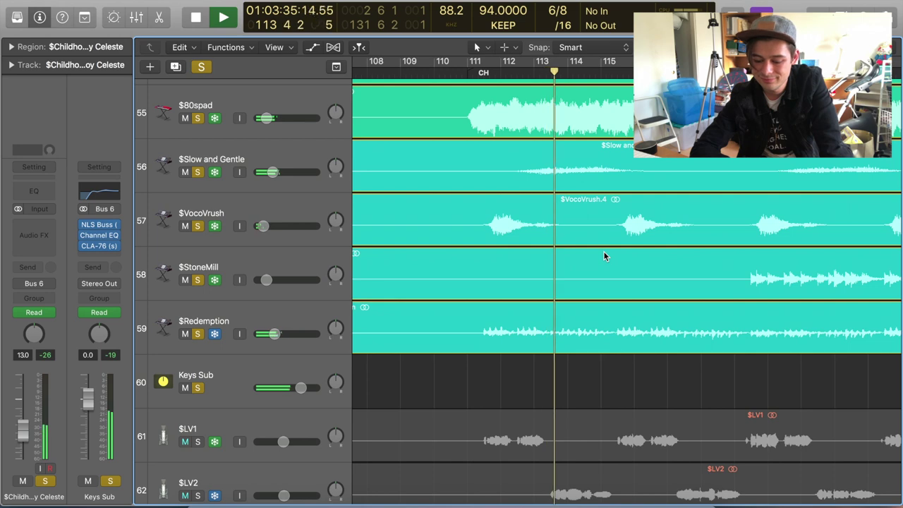
scroll(605, 256, "right", 3)
Step: Look over the keys layers while the final chorus plays, clear all solos and stop playback
scroll(604, 257, "up", 6)
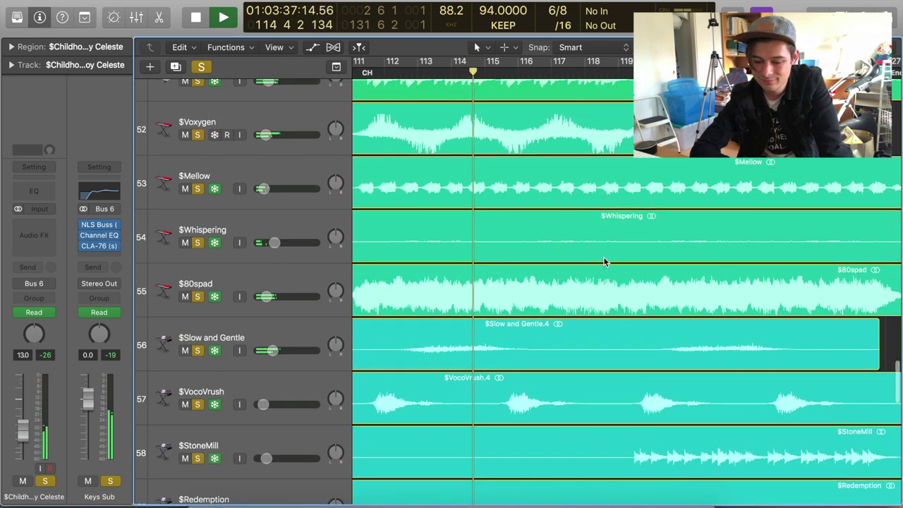
key("super+Left")
key("super+Left")
key("super+Left")
key("super+Left")
key("super+Left")
key("super+Left")
scroll(605, 257, "left", 2)
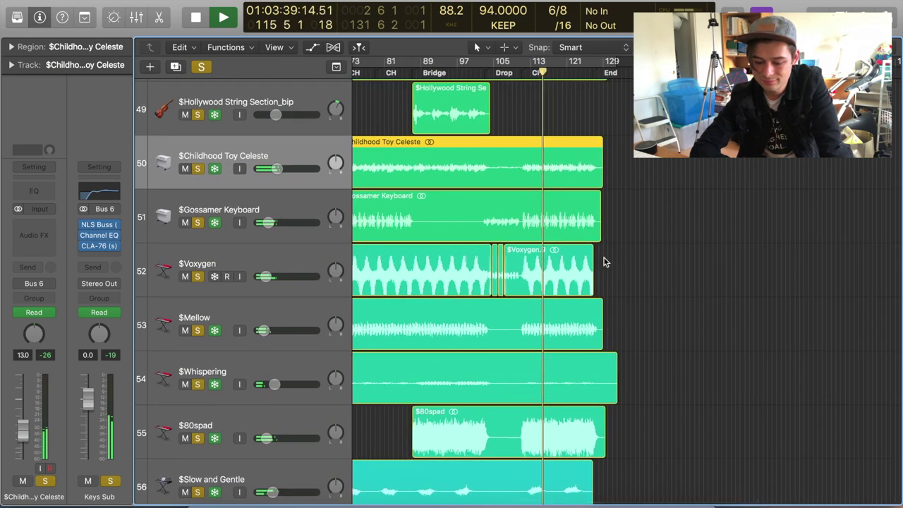
scroll(604, 257, "down", 3)
scroll(604, 259, "up", 2)
scroll(605, 268, "up", 3)
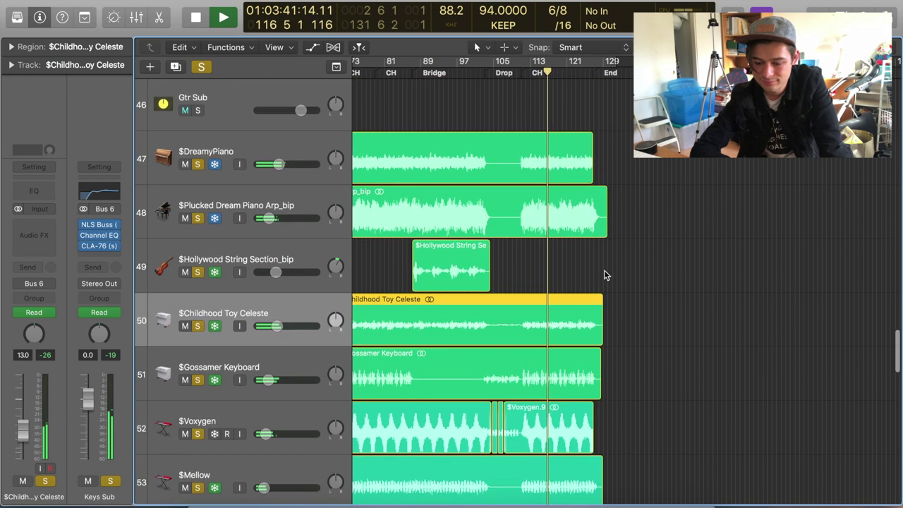
left_click(201, 67)
key("space")
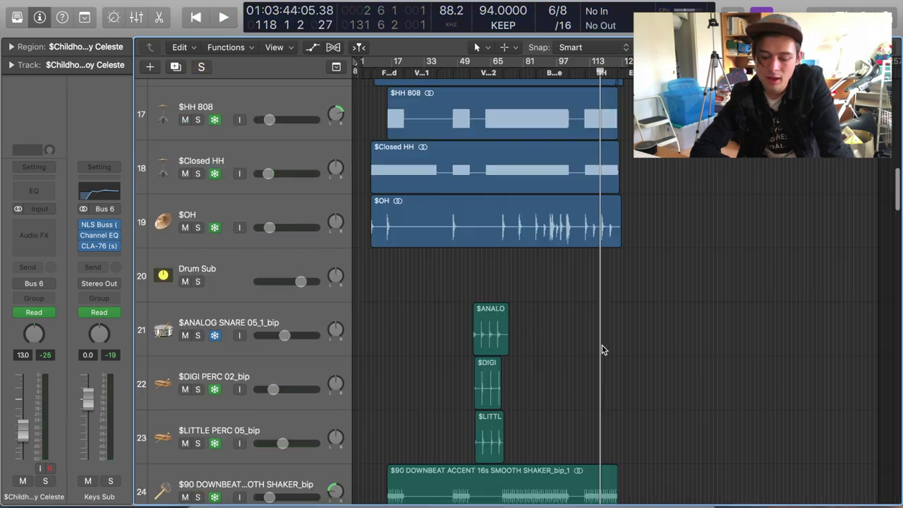
Step: Solo the five percussion tracks from $ANALOG SNARE 05_1_bip through $WOOFY SLAM A_bip
scroll(603, 349, "down", 3)
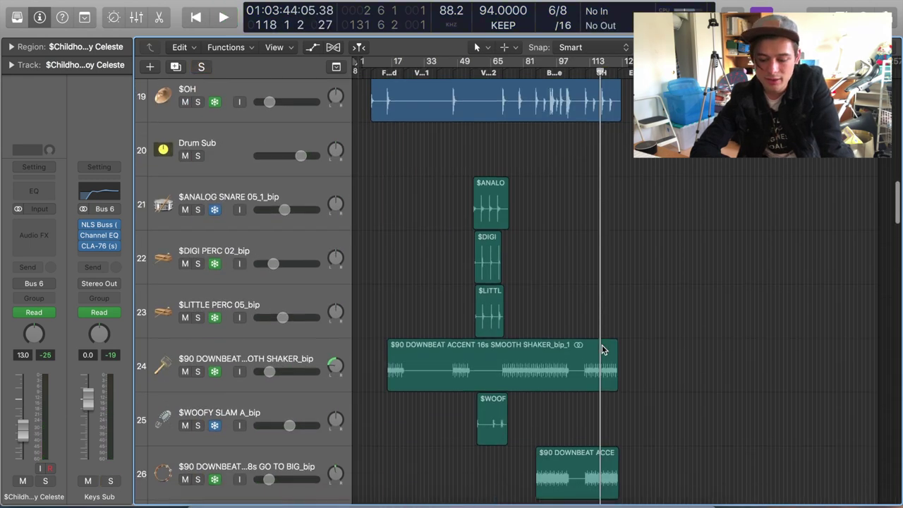
scroll(603, 350, "down", 6)
key("super+Right")
key("super+Right")
scroll(602, 350, "left", 6)
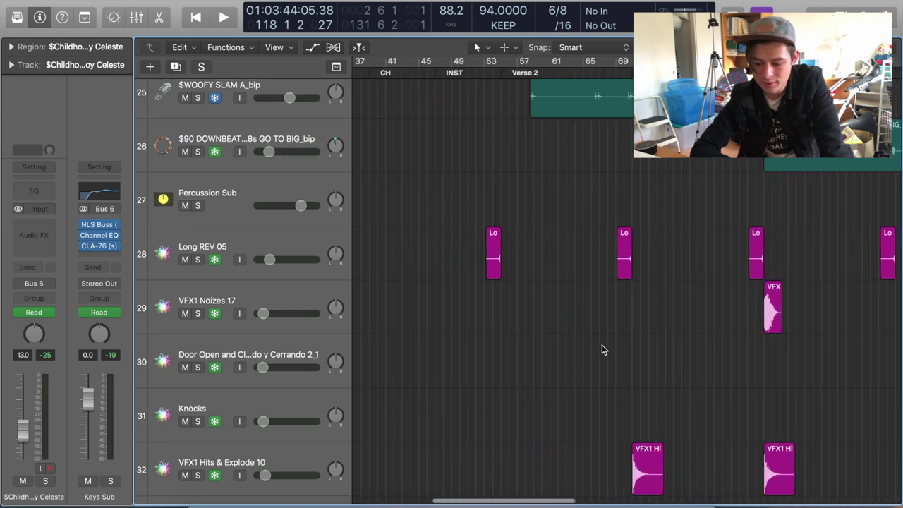
scroll(603, 350, "left", 3)
scroll(603, 349, "up", 5)
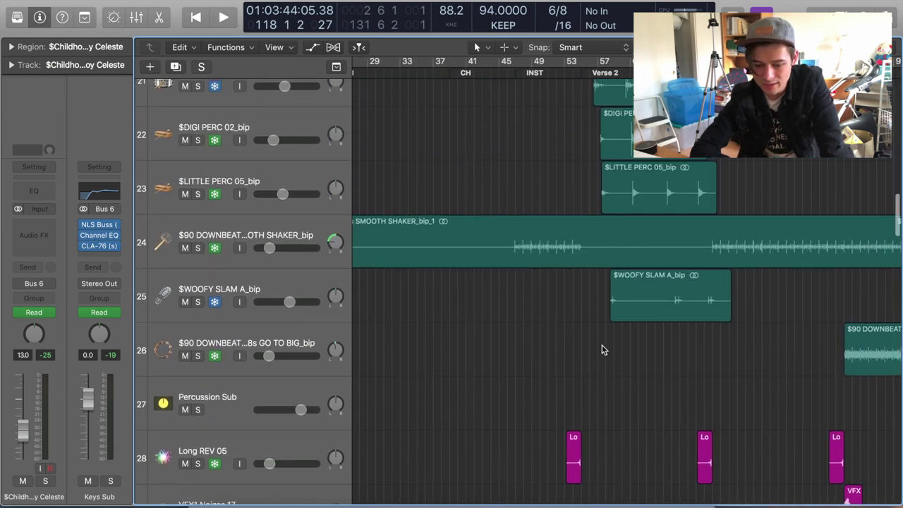
scroll(603, 350, "up", 3)
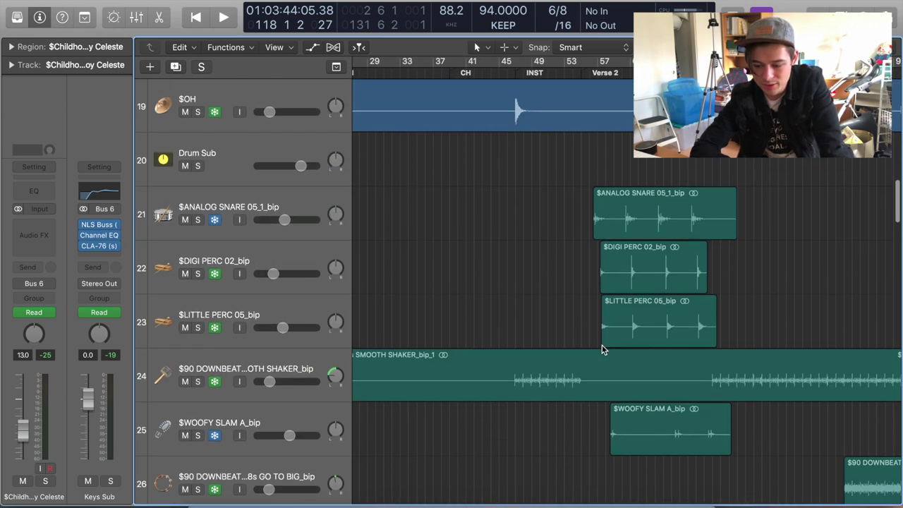
left_click(198, 221)
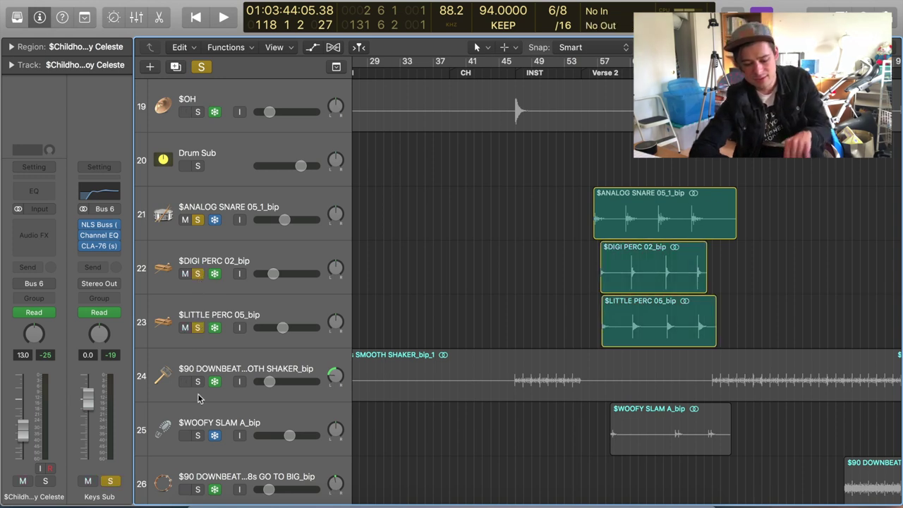
left_click_drag(199, 386, 208, 432)
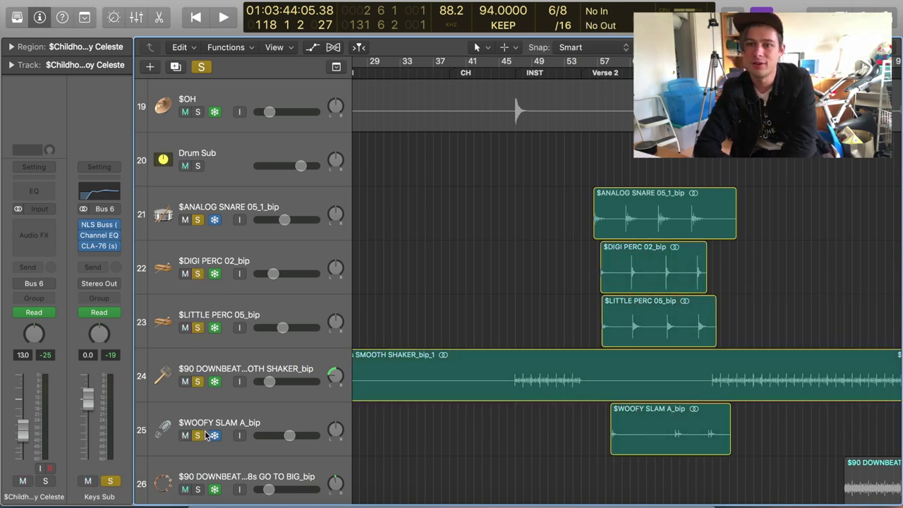
Step: Play the soloed percussion tracks from the start of Verse 2, stop playback and clear all solos
scroll(625, 366, "down", 4)
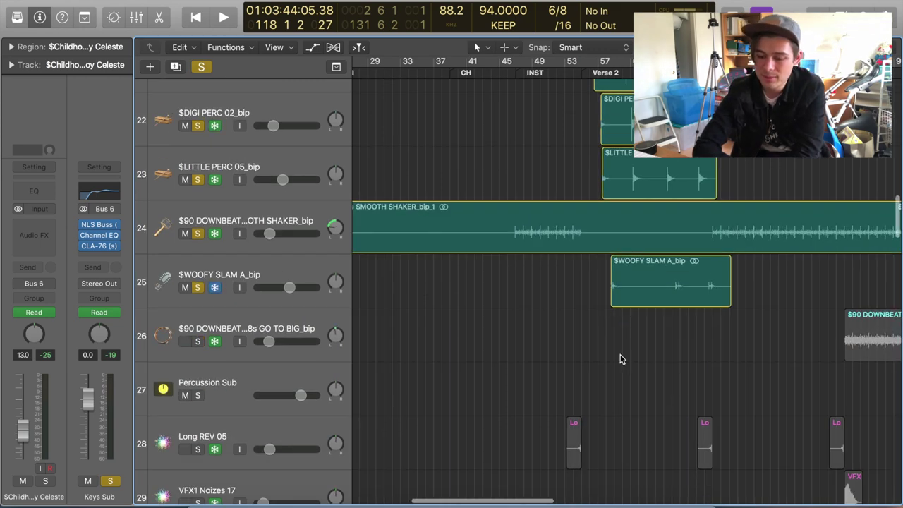
scroll(620, 355, "up", 5)
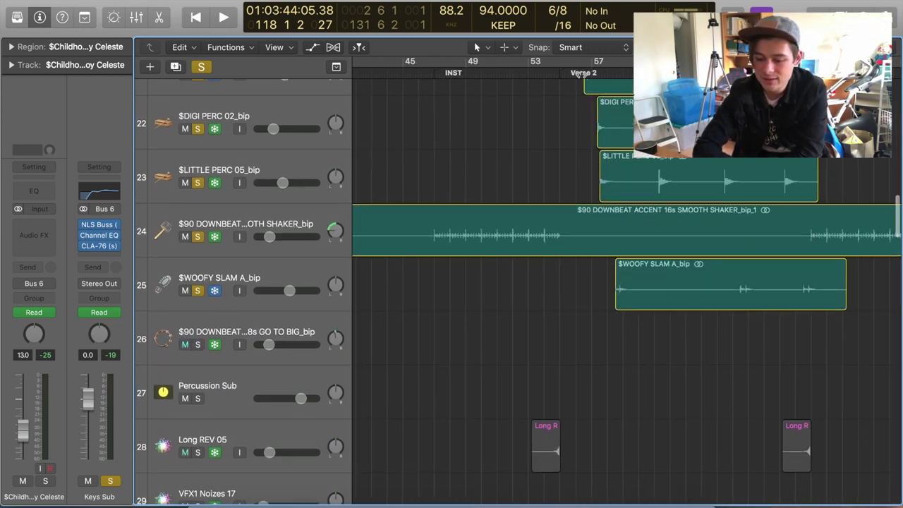
left_click(580, 75)
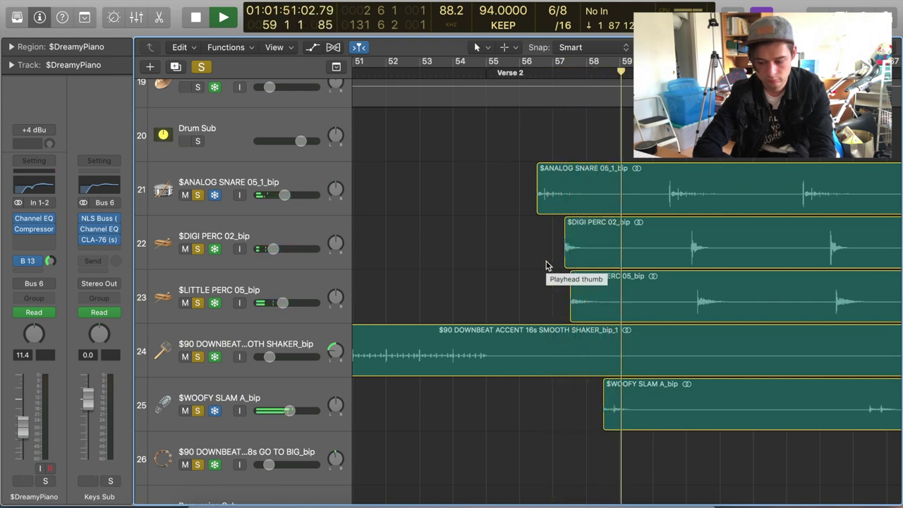
key("space")
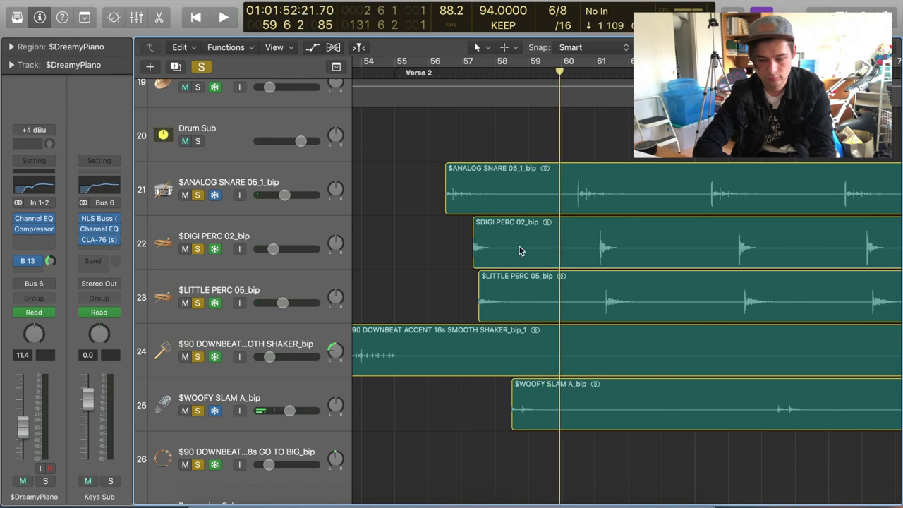
key("ctrl+s")
Step: Solo all the drum tracks from $ANALOG KICK 02_bip through $OH
scroll(519, 250, "down", 5)
scroll(511, 306, "up", 3)
scroll(510, 306, "down", 10)
scroll(510, 306, "up", 15)
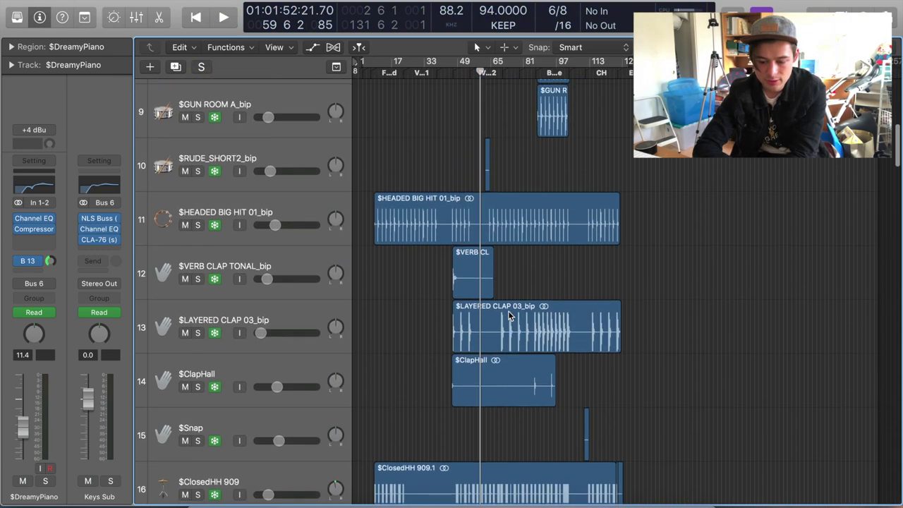
scroll(511, 315, "up", 8)
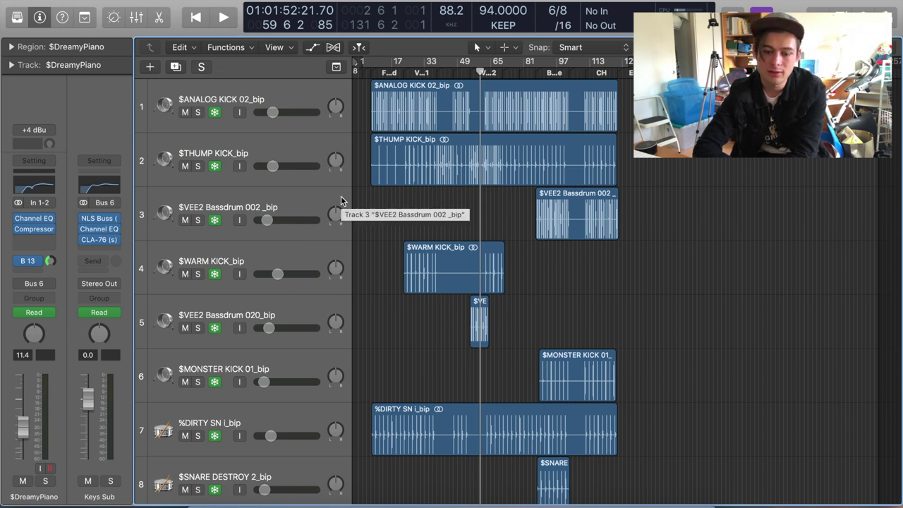
left_click_drag(199, 115, 196, 484)
scroll(197, 484, "down", 5)
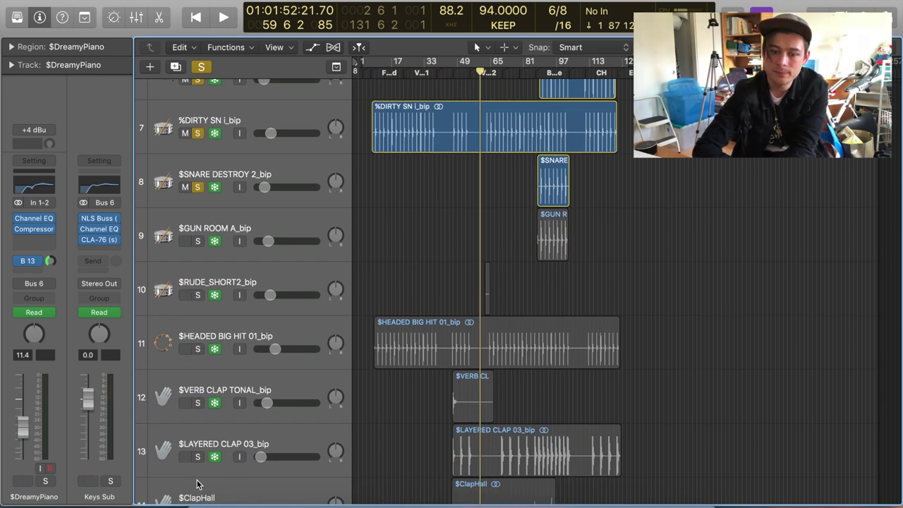
left_click_drag(198, 244, 192, 496)
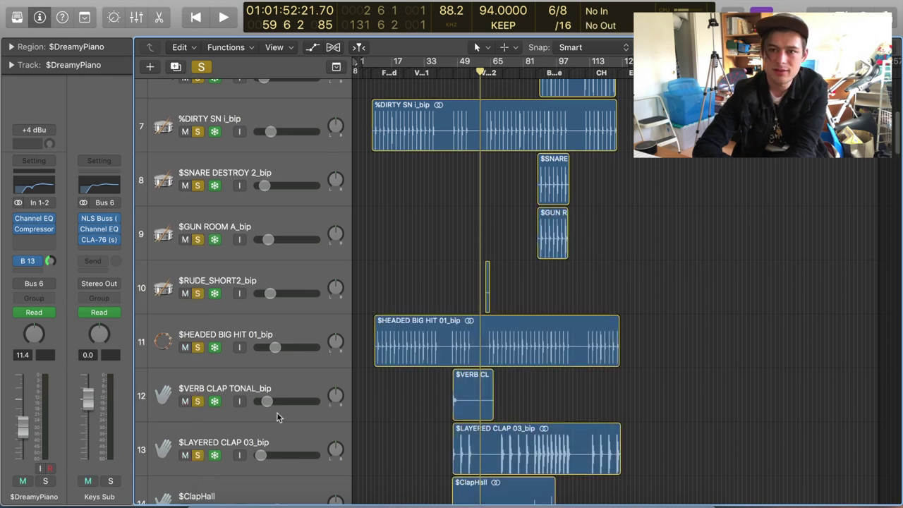
scroll(280, 412, "down", 3)
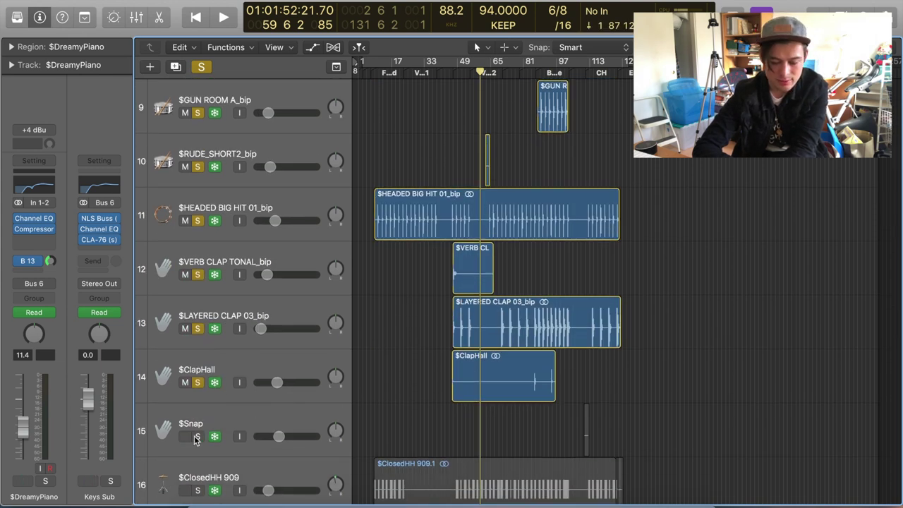
left_click_drag(199, 436, 199, 470)
scroll(198, 486, "down", 4)
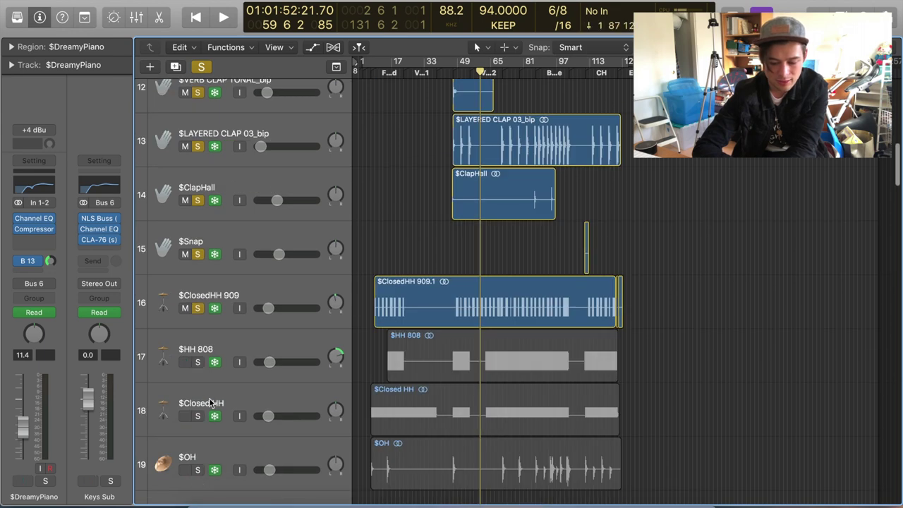
left_click_drag(198, 364, 191, 480)
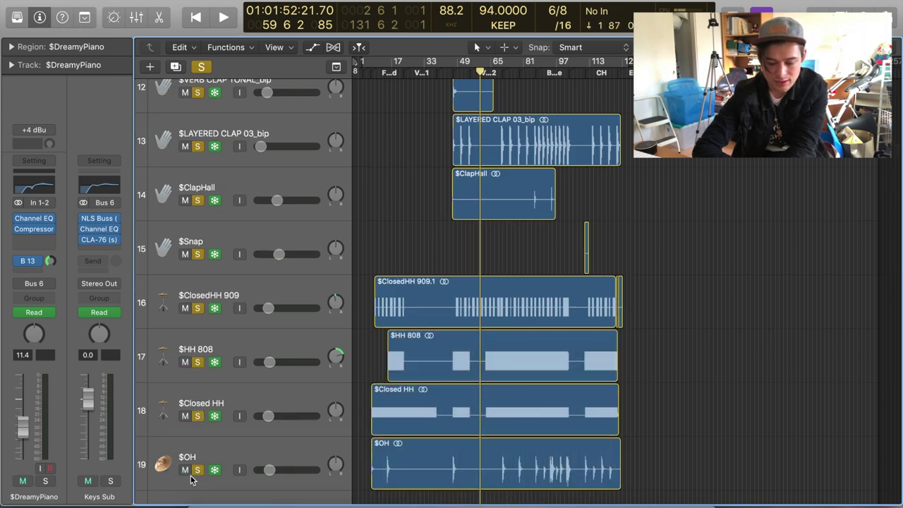
Step: Play the soloed drum tracks from just before the Bridge, at about bar 86
scroll(555, 282, "up", 5)
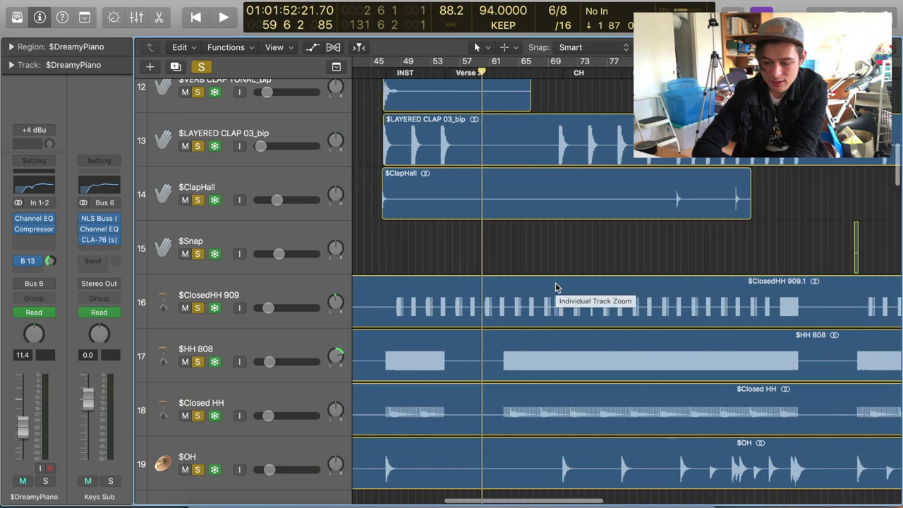
scroll(556, 283, "right", 3)
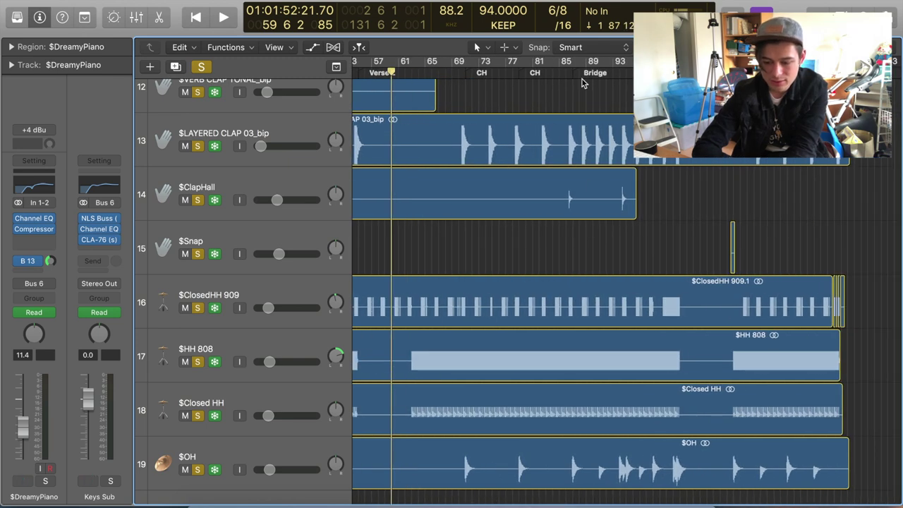
scroll(595, 299, "up", 10)
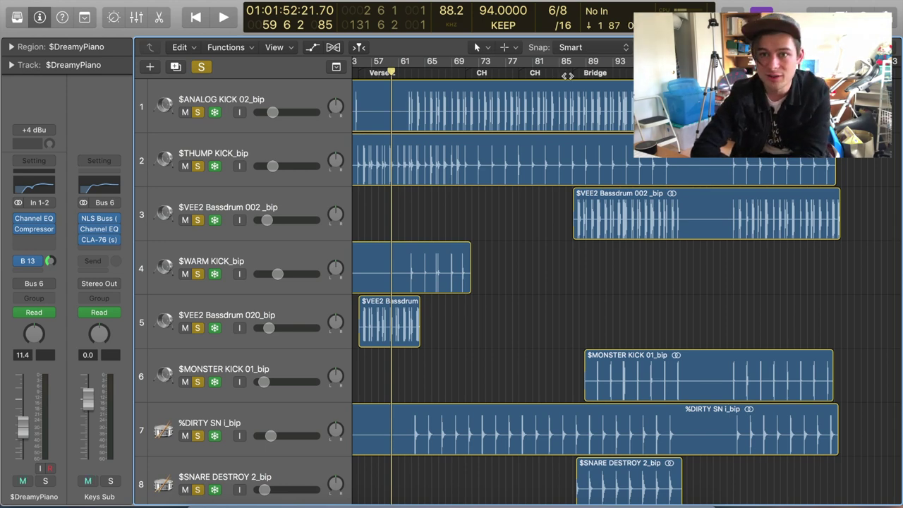
double_click(567, 75)
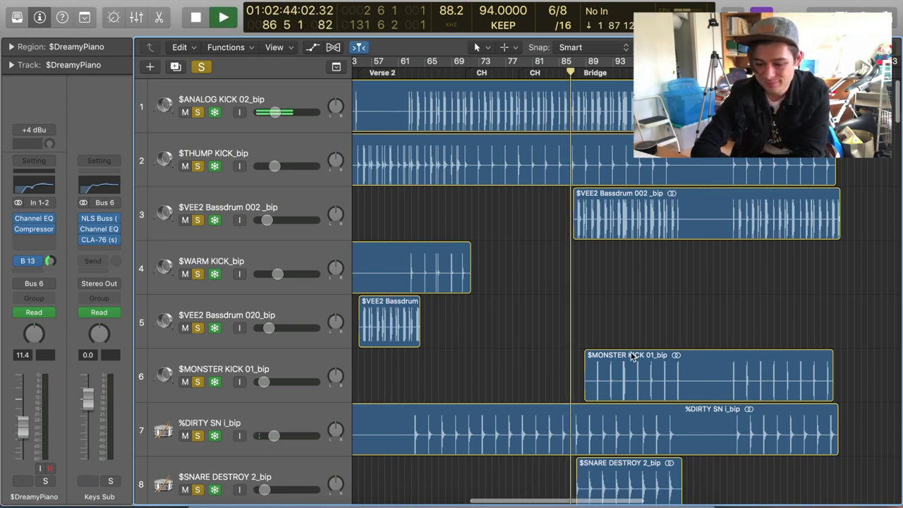
Step: Follow the soloed kick and snare layers during playback through the start of the Bridge
scroll(633, 358, "up", 5)
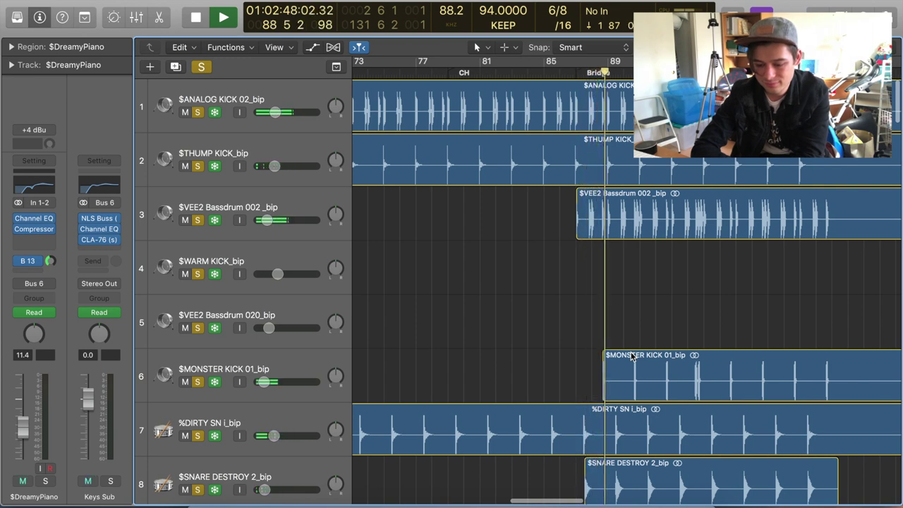
scroll(632, 356, "down", 5)
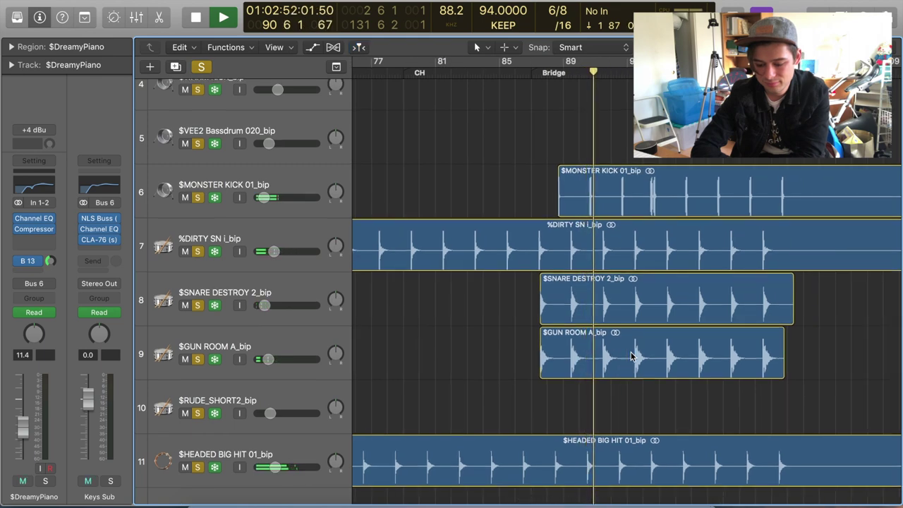
scroll(632, 357, "down", 10)
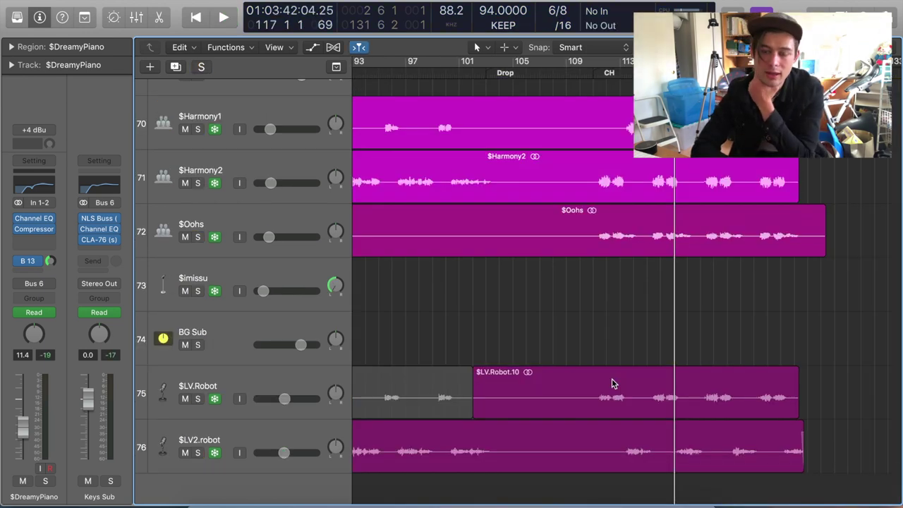
Step: Examine where the background harmony and robot vocal regions sit across the Bridge, Drop and final chorus
scroll(612, 383, "up", 7)
scroll(612, 384, "down", 5)
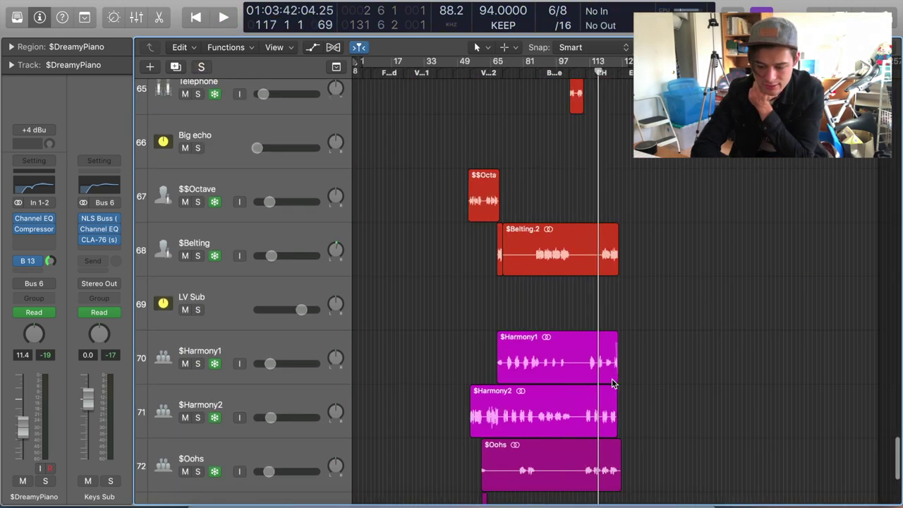
key("super+Right")
scroll(612, 383, "up", 15)
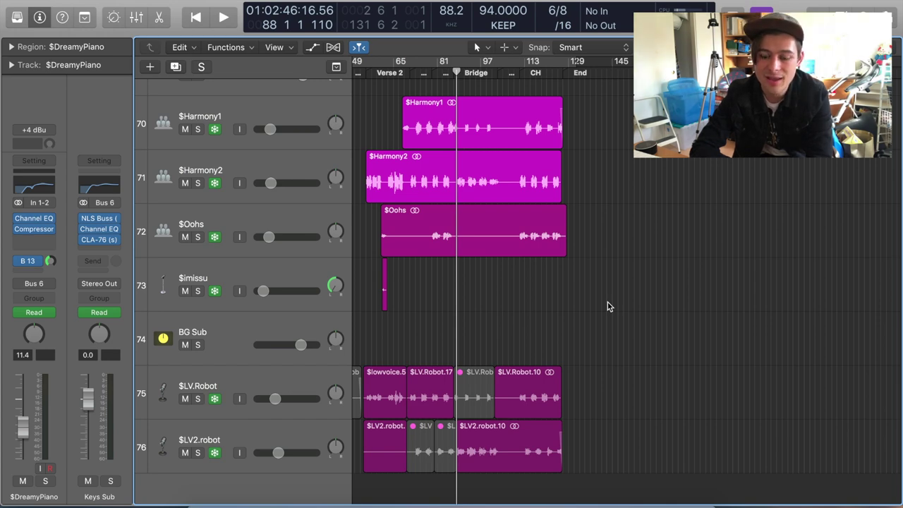
scroll(607, 302, "up", 5)
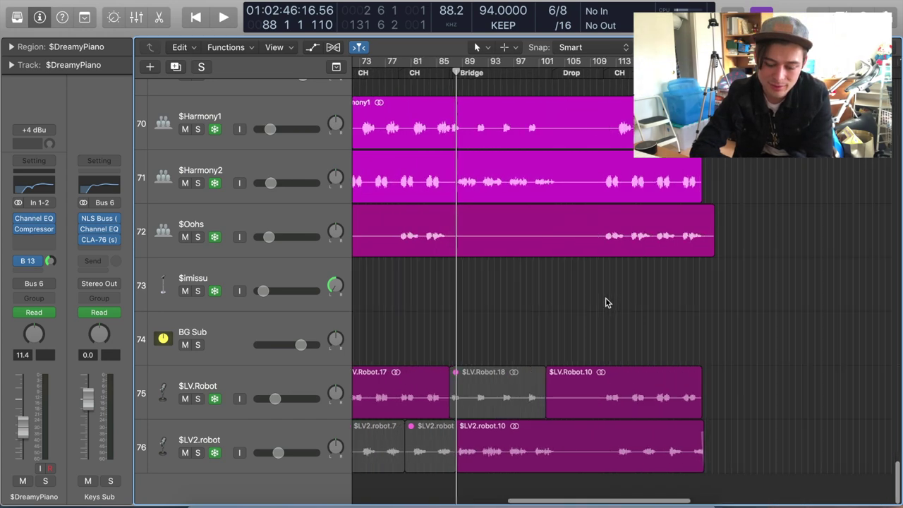
scroll(605, 297, "right", 5)
scroll(605, 302, "right", 3)
scroll(605, 303, "left", 3)
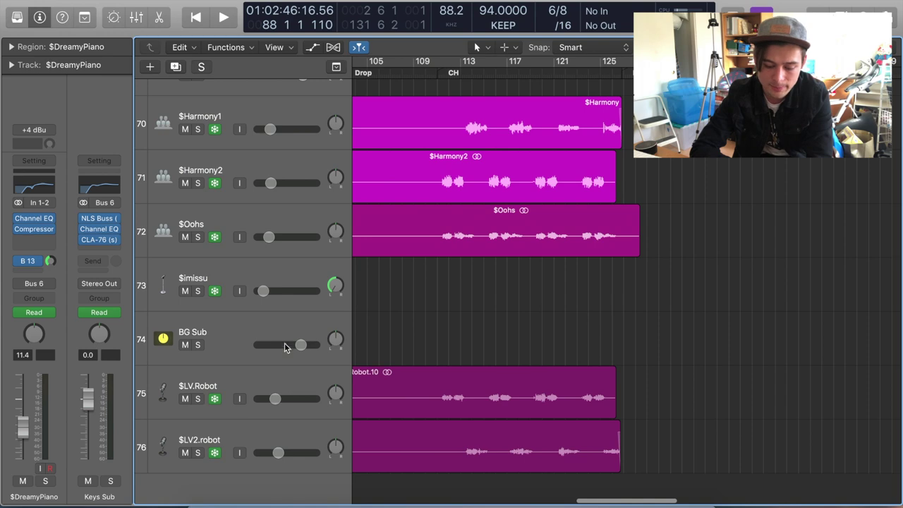
Step: Select the $LV.Robot track and solo it
left_click(244, 385)
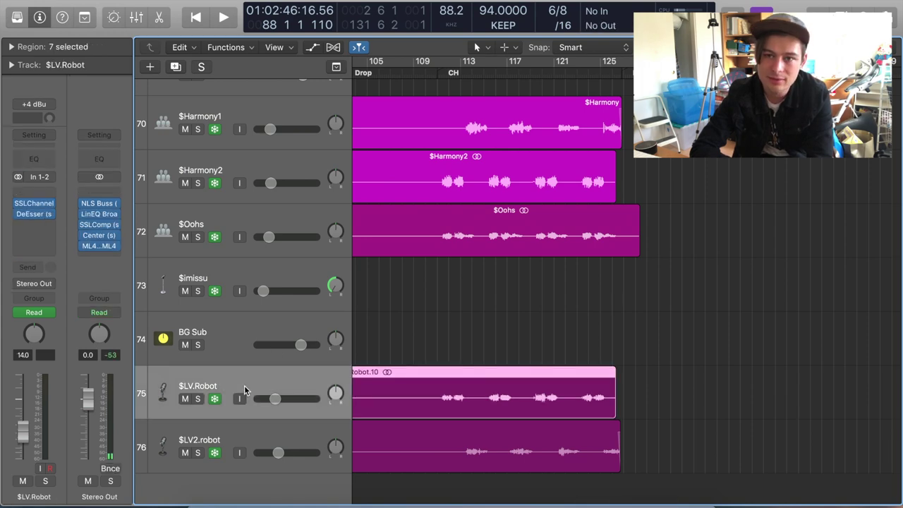
scroll(529, 443, "left", 5)
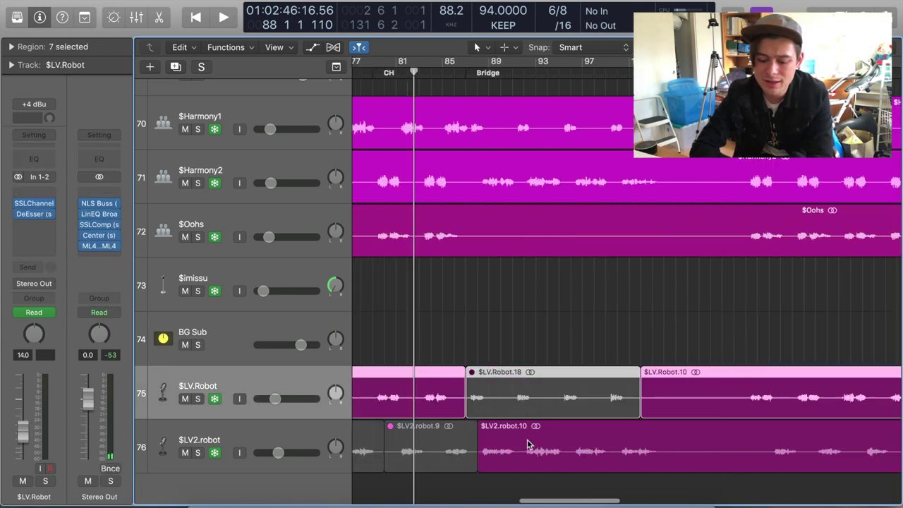
scroll(530, 443, "left", 10)
left_click(199, 399)
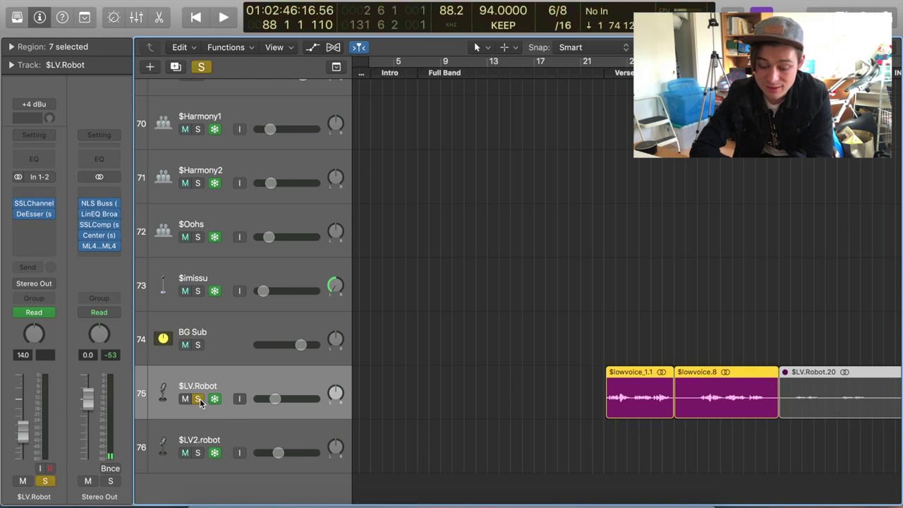
Step: Play the soloed $LV.Robot track from about bar 61 in Verse 2, and stop playback
scroll(741, 236, "right", 6)
scroll(741, 241, "right", 2)
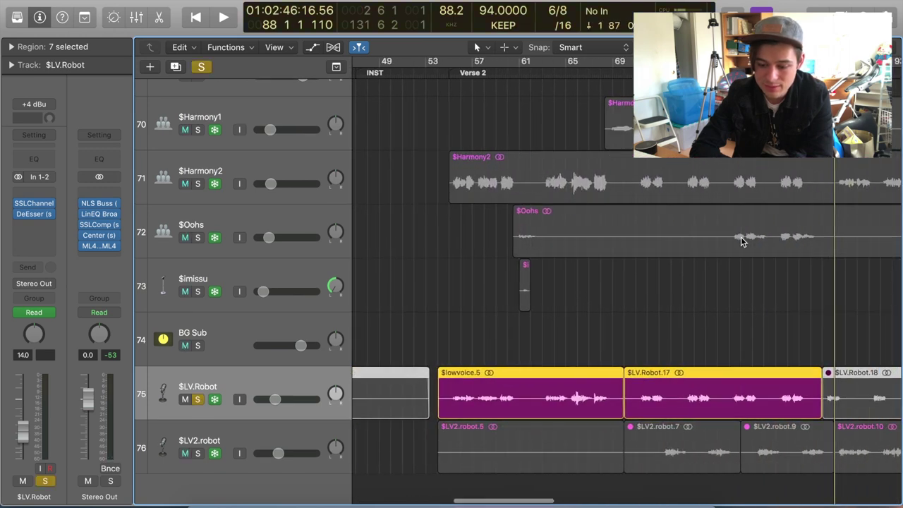
scroll(741, 241, "left", 5)
scroll(741, 237, "right", 6)
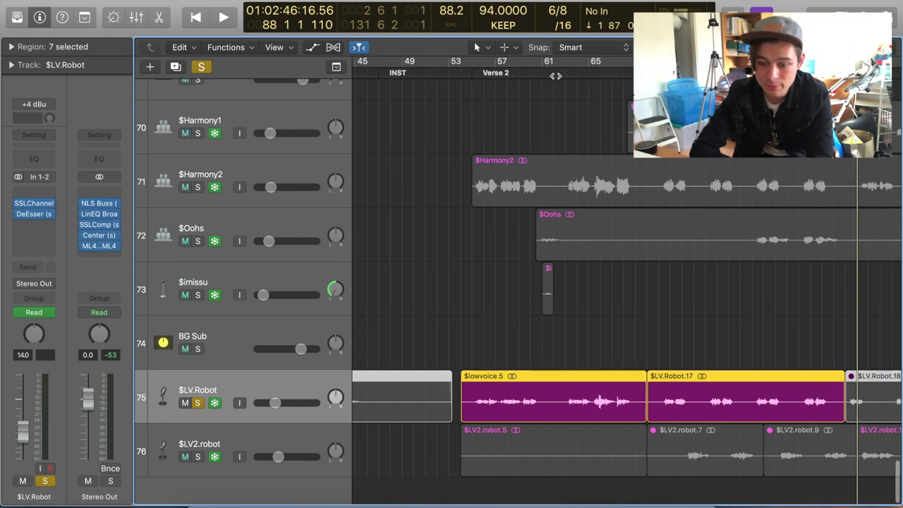
double_click(551, 76)
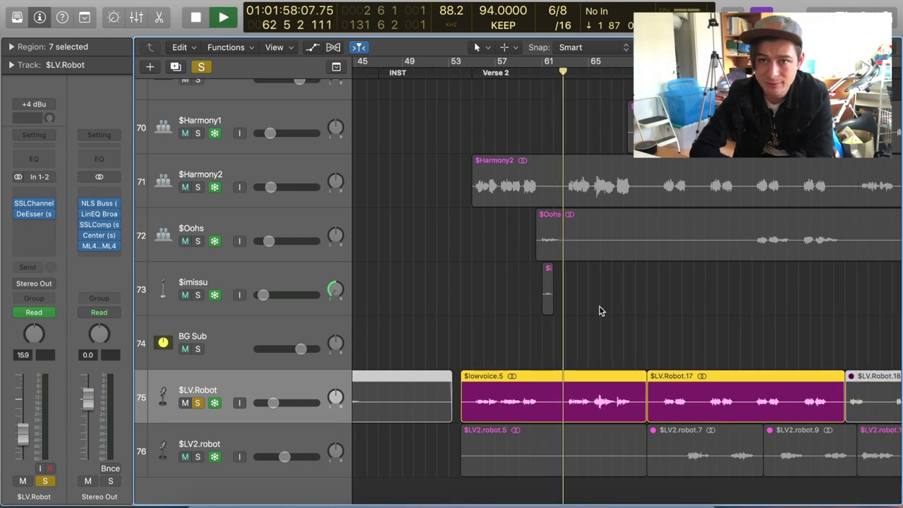
scroll(597, 325, "down", 1)
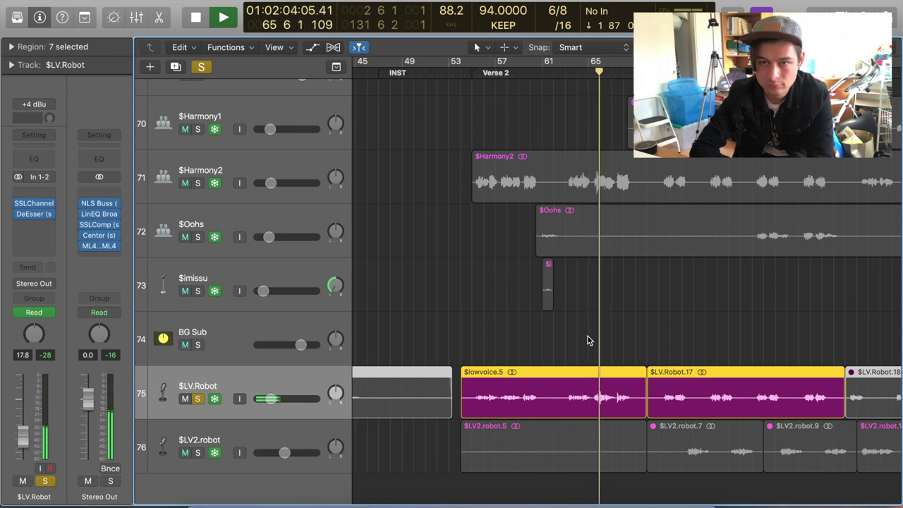
key("space")
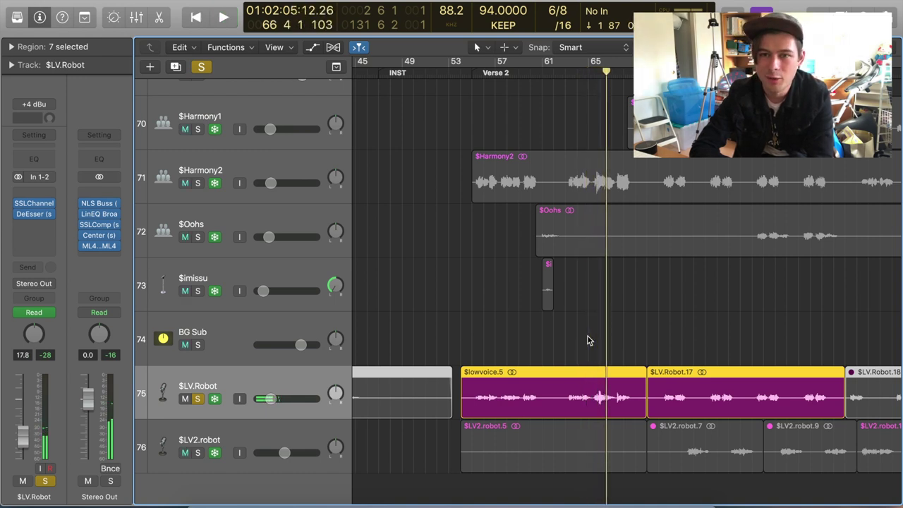
Step: Add the $LV2.robot track to the solo alongside $LV.Robot
key("super+Left")
key("super+Left")
key("super+Left")
scroll(587, 340, "right", 4)
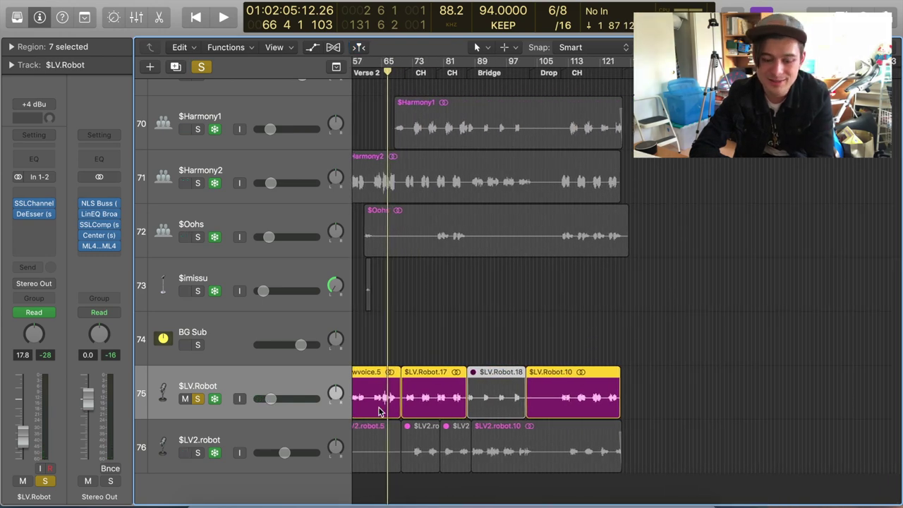
mouse_move(231, 459)
left_click(198, 453)
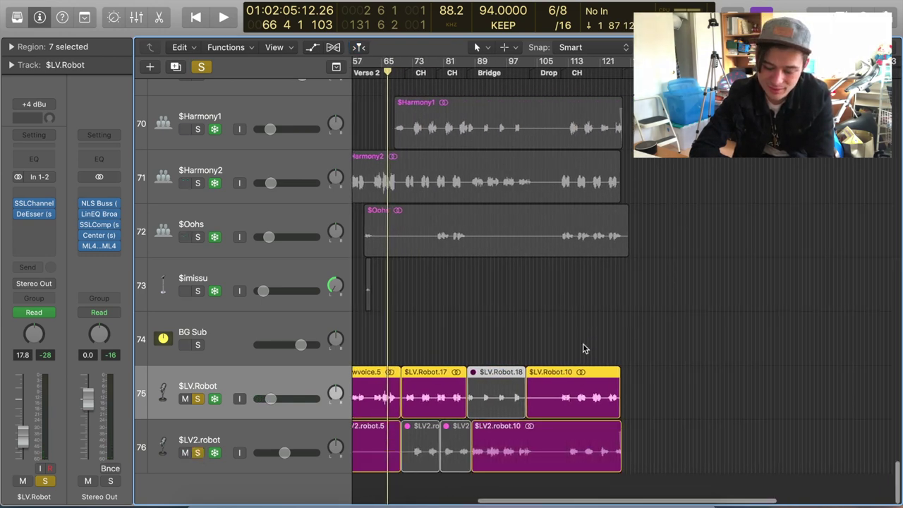
Step: Play the two soloed robot vocal tracks from just before the final chorus at bar 111, stop playback and clear all solos
key("super+Right")
key("super+Right")
key("super+Right")
scroll(584, 349, "right", 10)
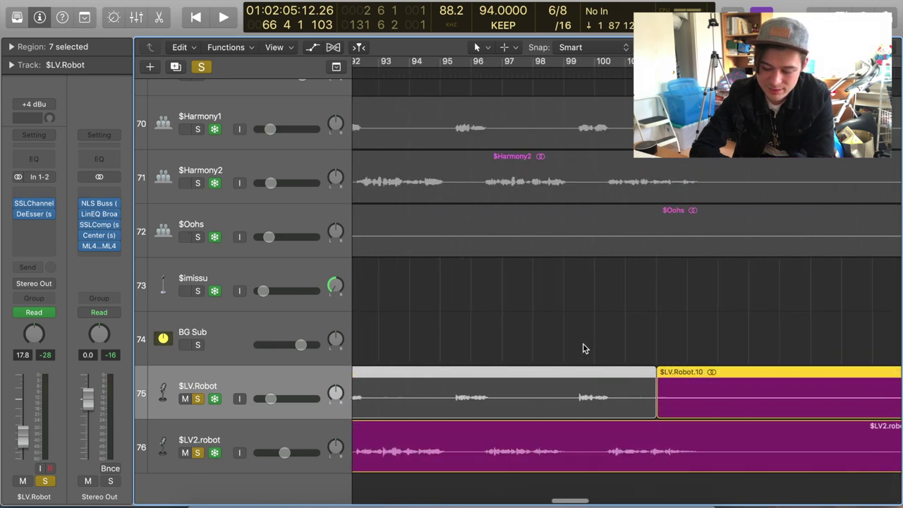
scroll(583, 348, "right", 10)
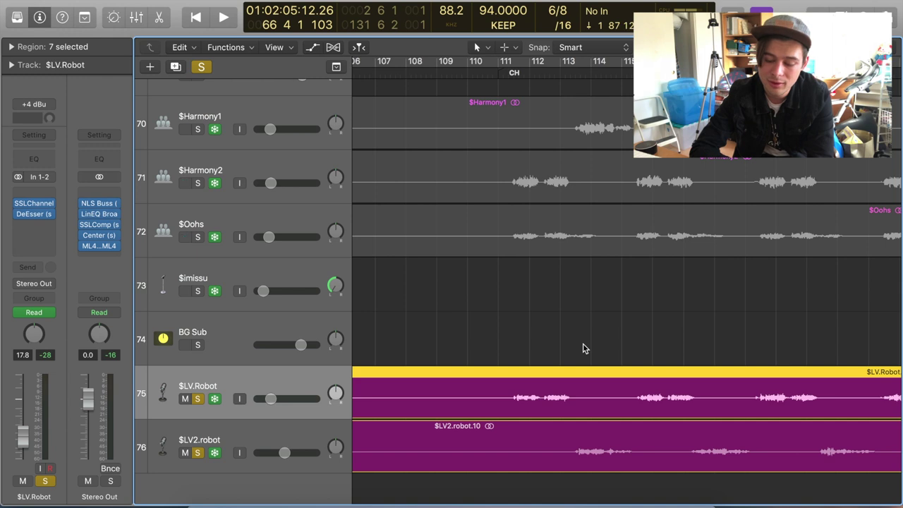
left_click(497, 73)
key("space")
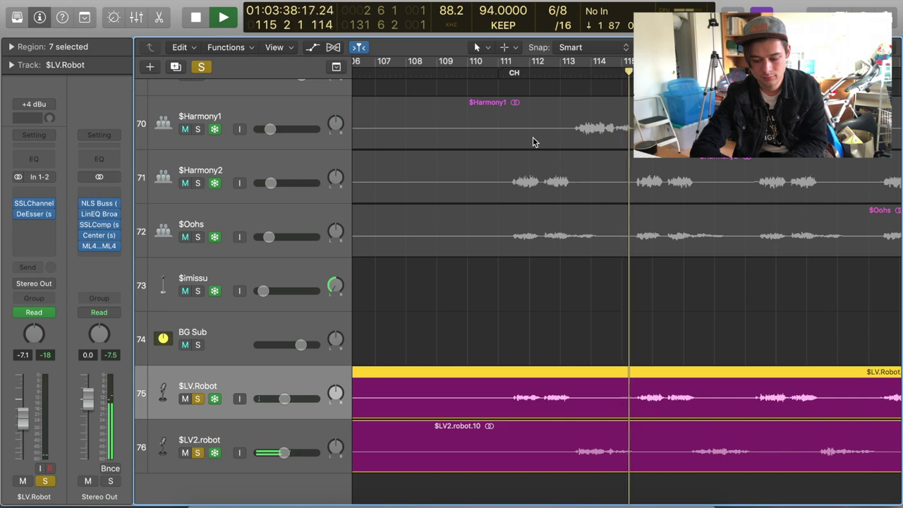
key("space")
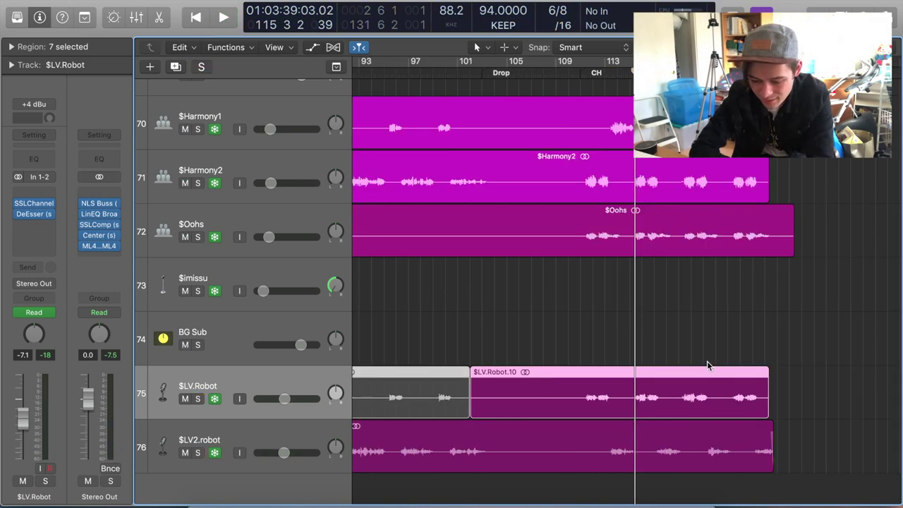
Step: Survey the full song arrangement across all tracks, from the vocals back up to the drums, in a compact overview
key("super+Left")
key("super+Left")
key("super+Left")
key("super+Left")
key("super+Left")
scroll(708, 366, "up", 15)
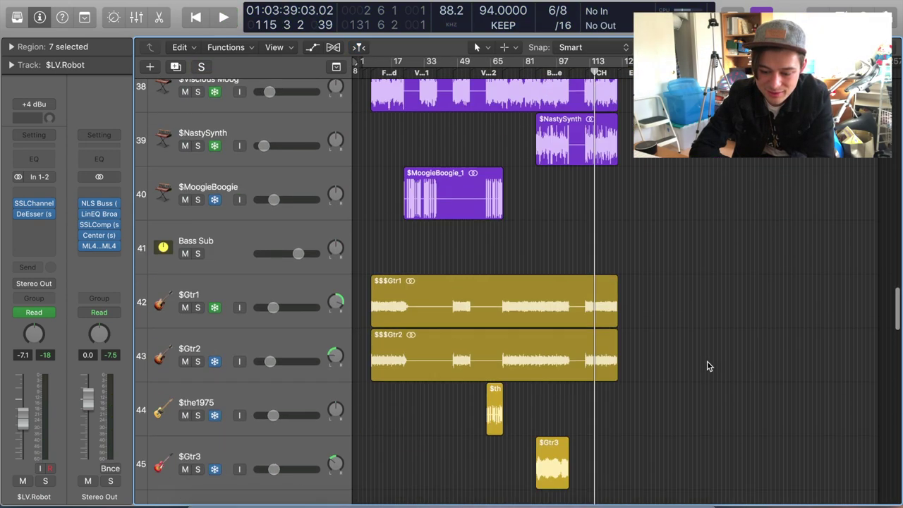
scroll(709, 364, "up", 20)
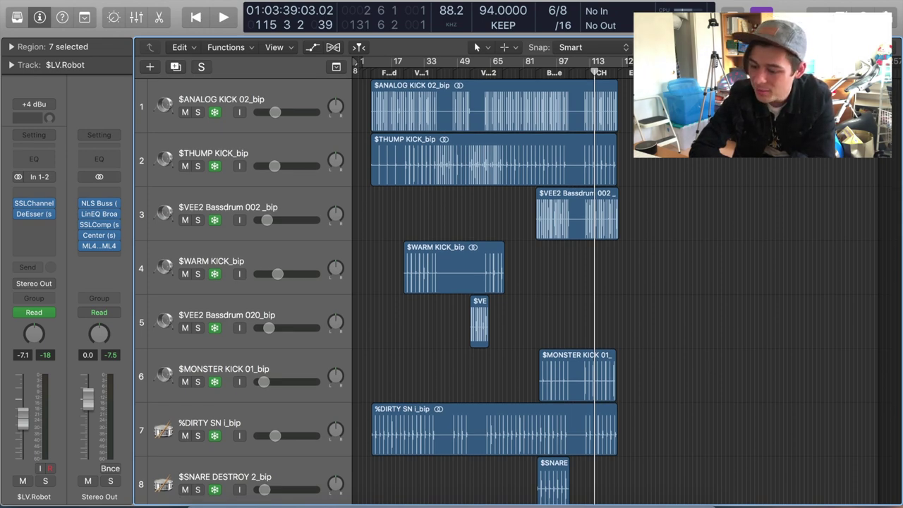
key("super+Up")
key("super+Up")
key("super+Up")
key("super+Up")
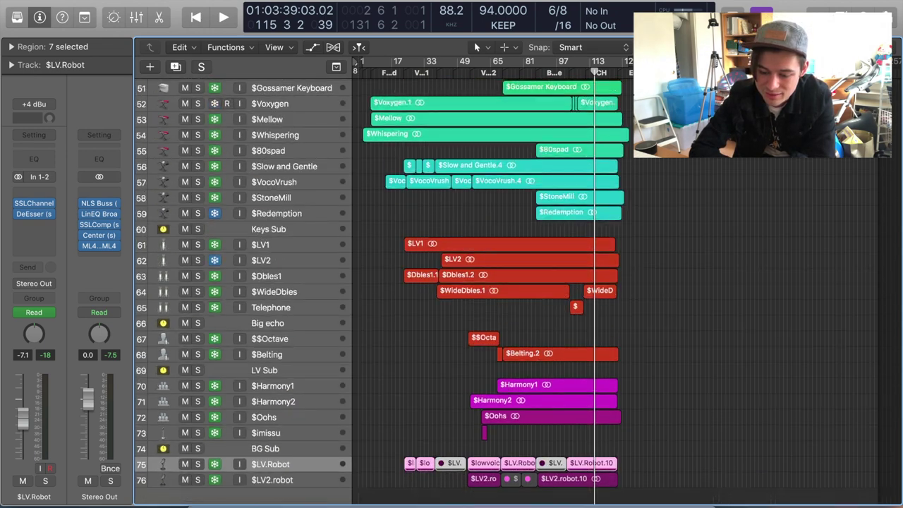
key("super+Up")
scroll(670, 254, "up", 10)
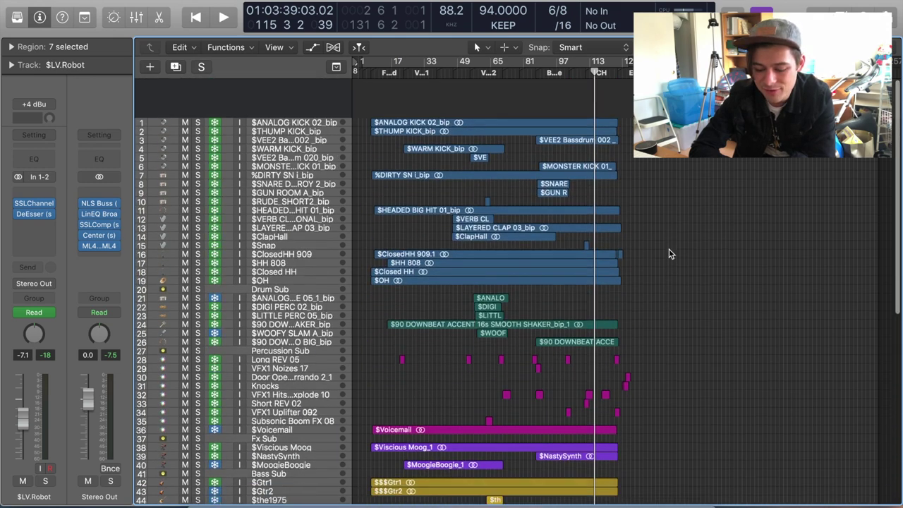